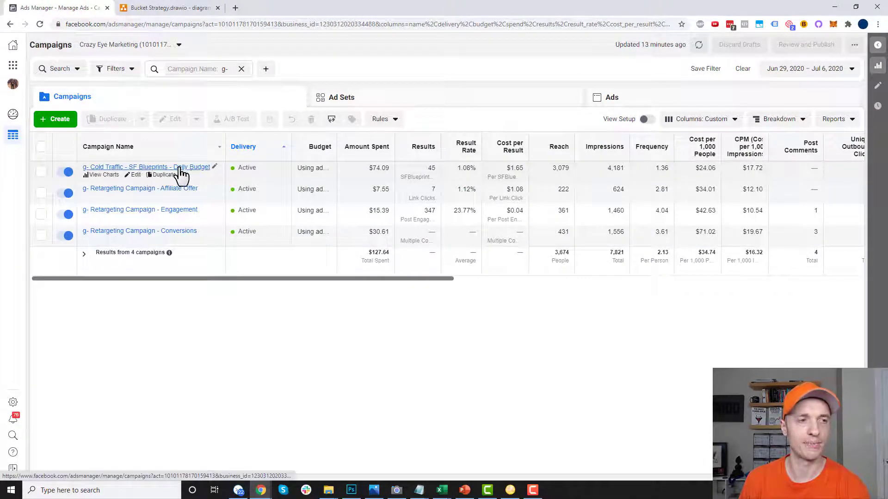
- Switch to the Bucket Strategy diagram, select the Amazing Content box, and return to the Ads Manager campaign list
left_click(168, 6)
left_click(317, 294)
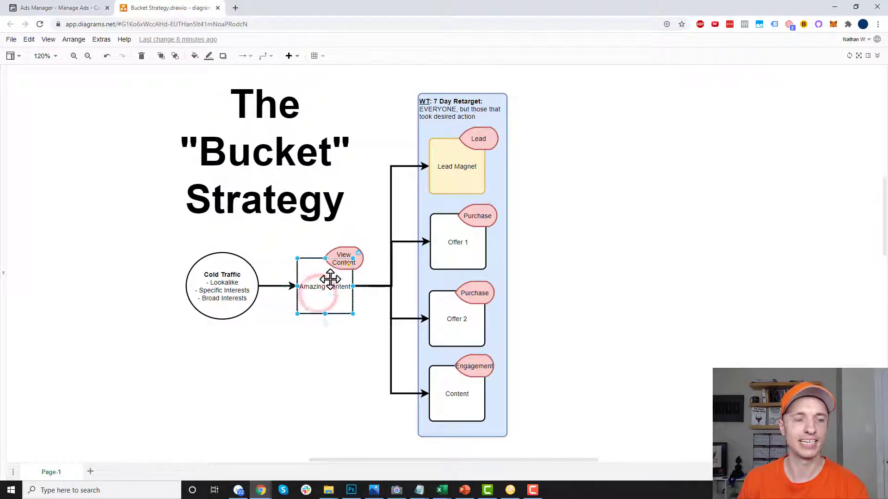
left_click(65, 7)
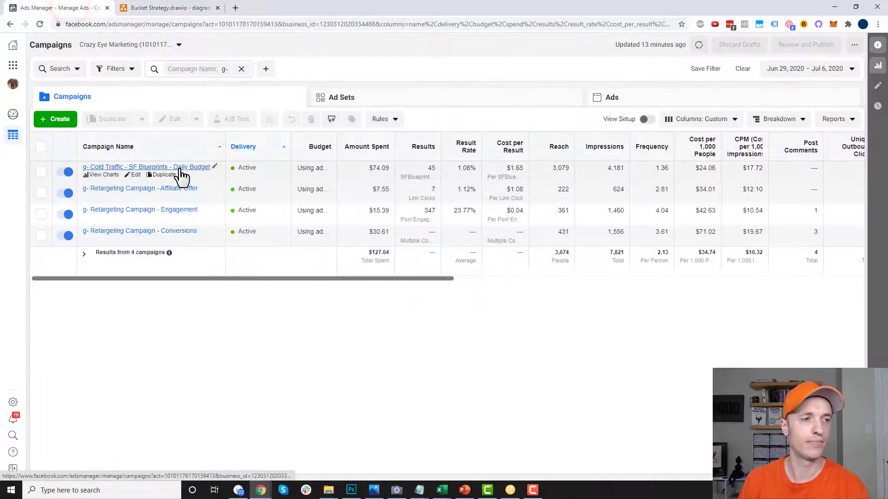
- Open the Lookalike LTV Buyers ad set of the cold traffic campaign for editing and review its conversion event, daily budget and custom audiences
left_click(180, 168)
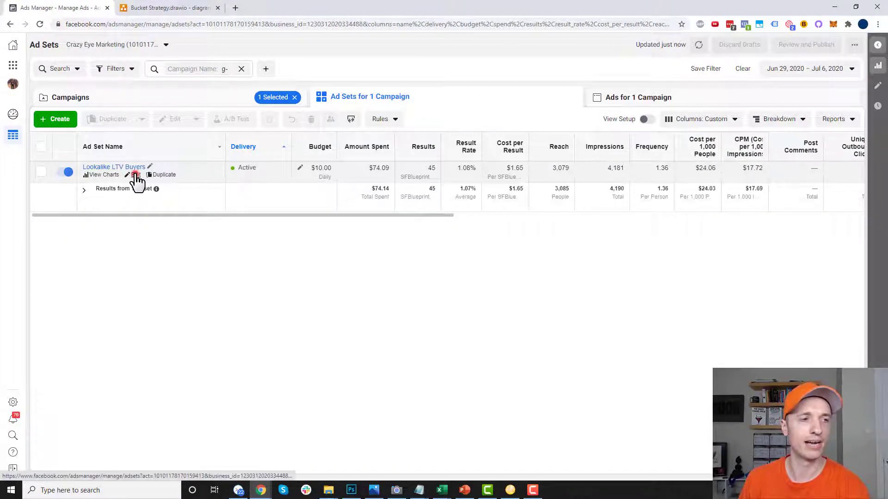
left_click(133, 175)
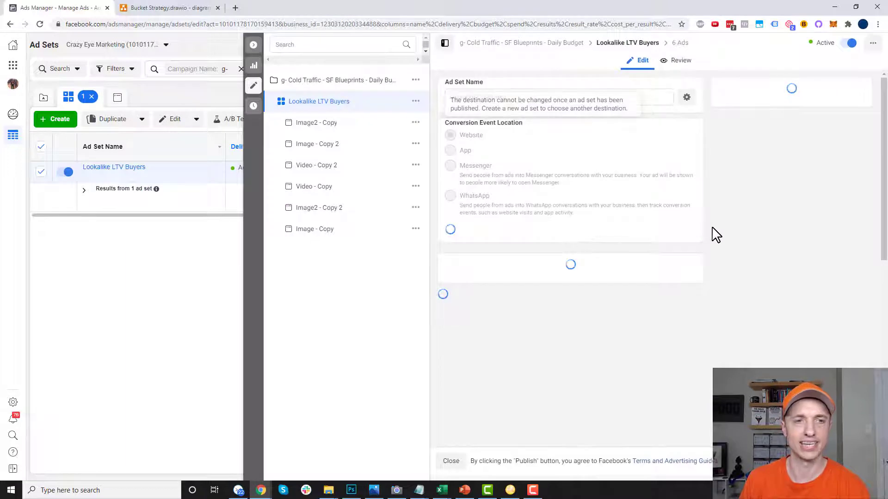
scroll(587, 148, "down", 2)
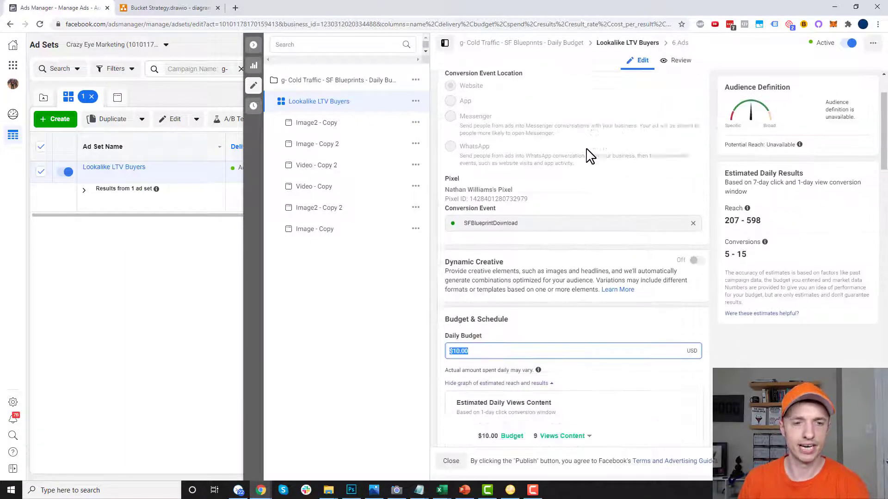
left_click(536, 289)
triple_click(499, 285)
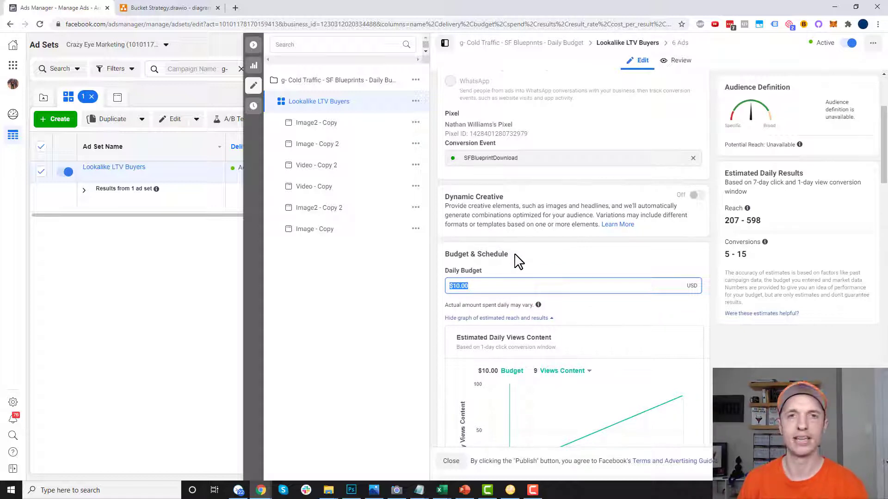
scroll(521, 269, "down", 10)
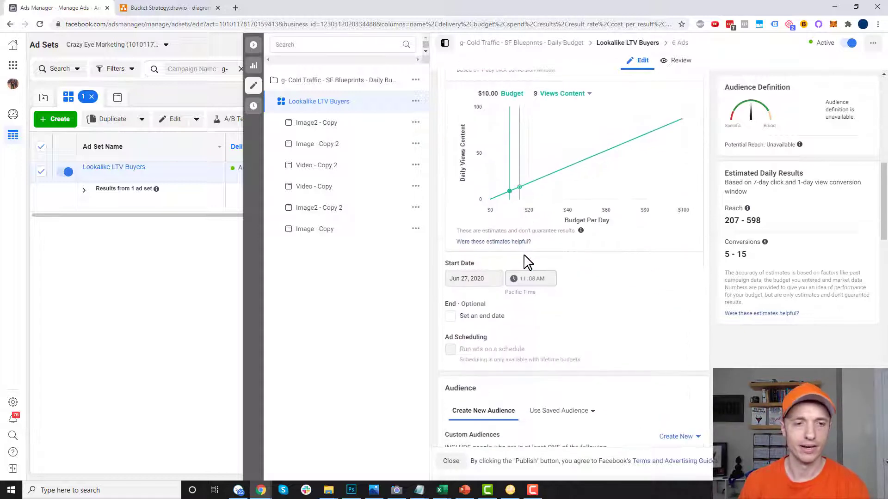
scroll(530, 261, "down", 2)
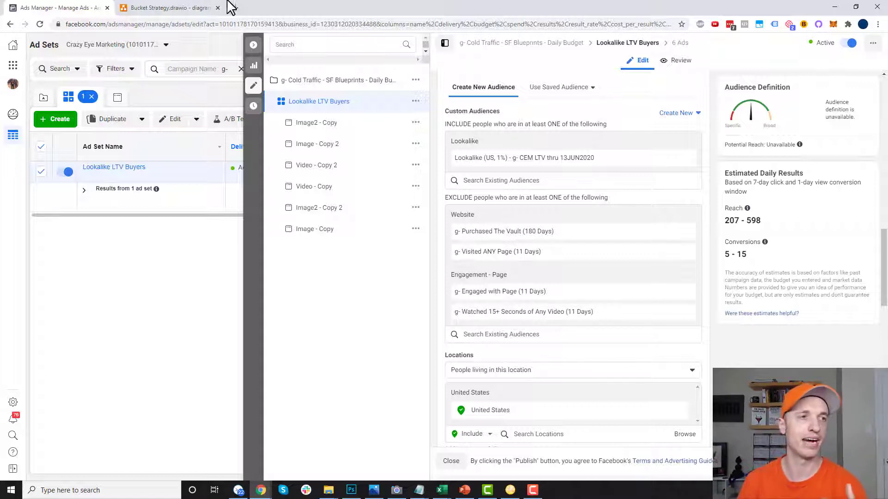
- In the Bucket Strategy diagram, change the retargeting window in the blue bucket's heading to 11 Day Retarget
left_click(160, 8)
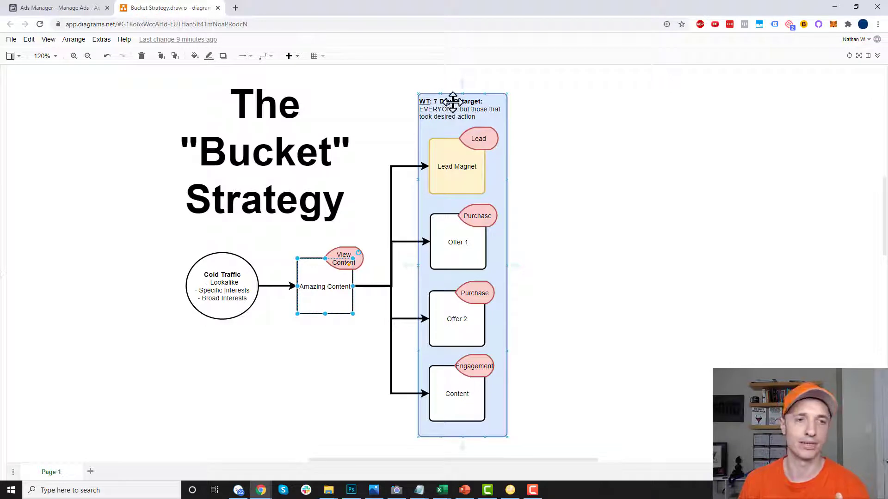
double_click(437, 99)
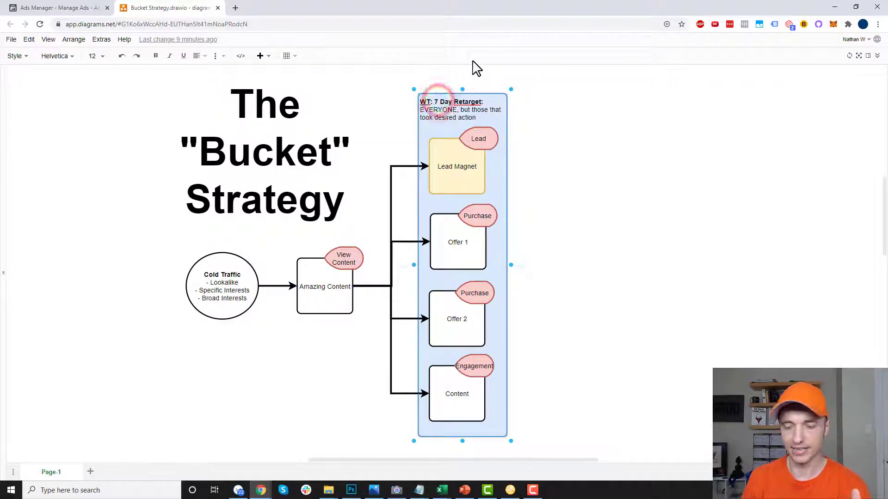
type("11")
left_click(576, 125)
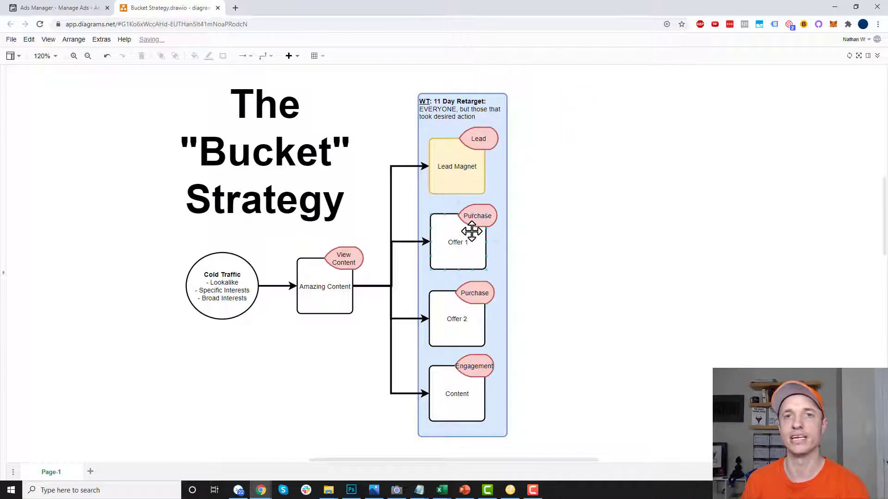
- Back in Ads Manager, close the ad set editor and open the Facebook post of the Image - Copy 2 ad in Lookalike LTV Buyers
left_click(63, 8)
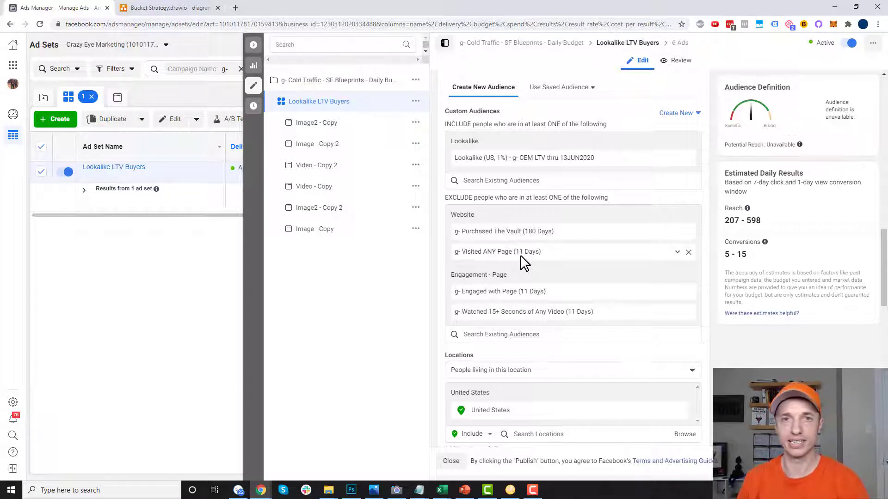
left_click(258, 45)
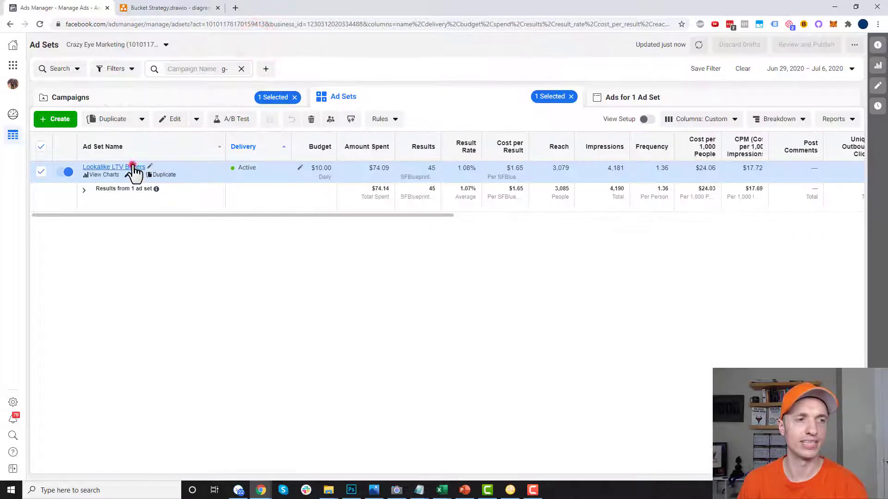
left_click(133, 165)
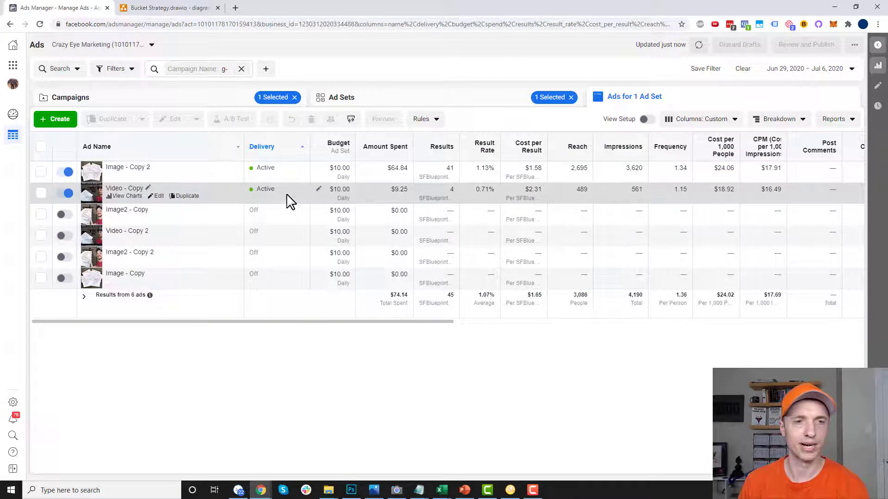
left_click(159, 175)
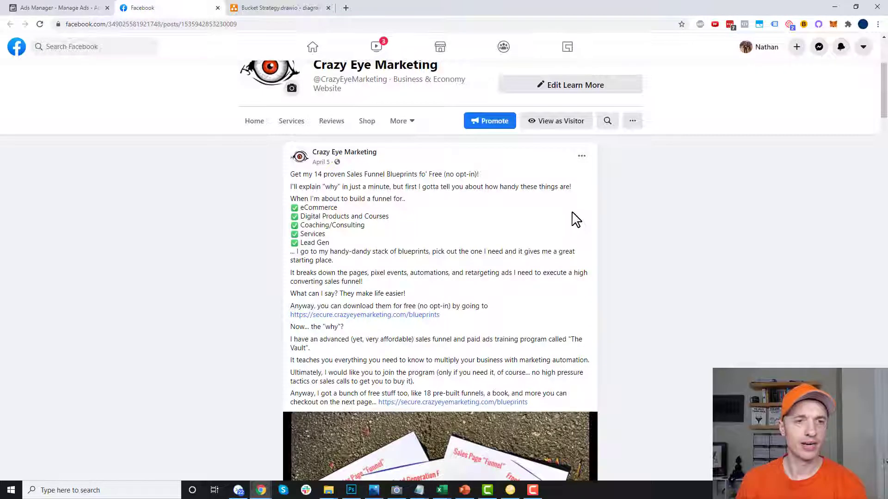
- Read the sales funnel blueprints post, view its linked blueprints download page, and return to the post
scroll(683, 254, "down", 1)
scroll(683, 254, "down", 1)
scroll(683, 253, "up", 1)
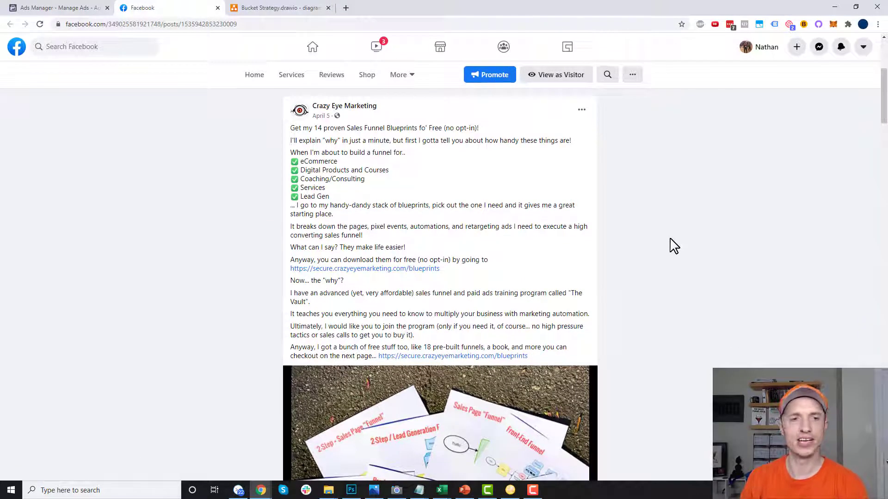
left_click(392, 268)
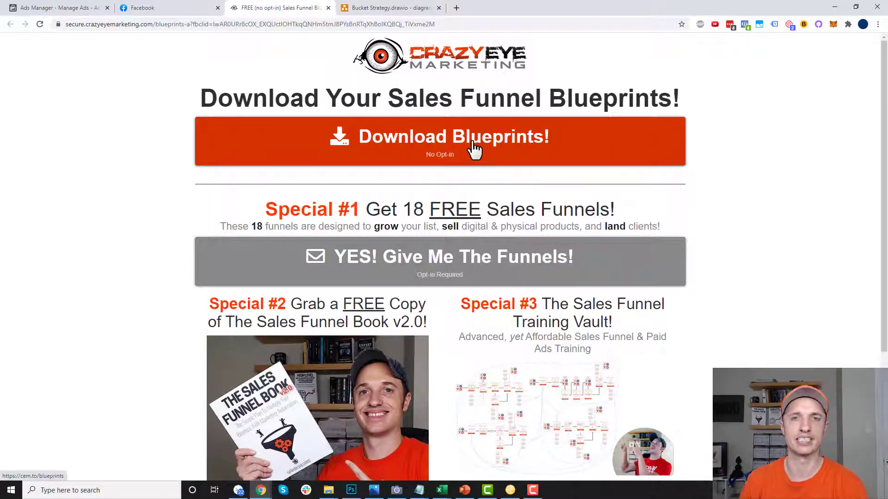
left_click(162, 8)
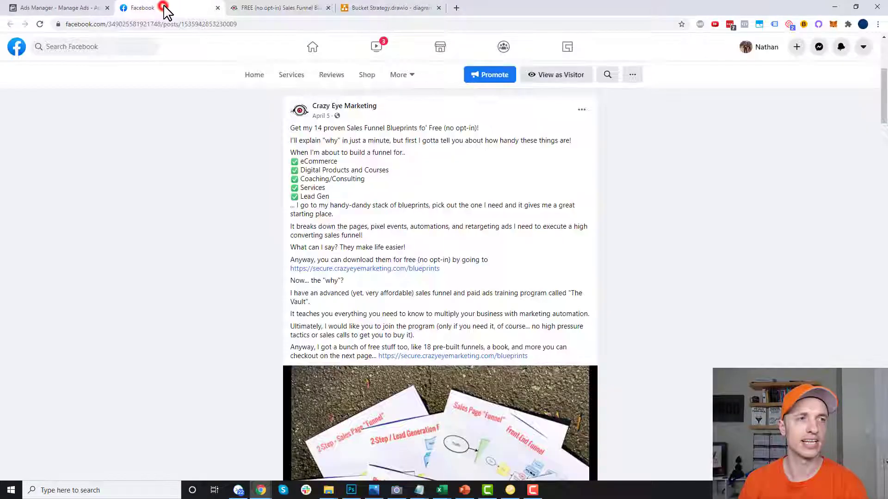
- Return to the Bucket Strategy diagram and point out the Cold Traffic circle and the Amazing Content box
left_click(38, 8)
left_click(382, 8)
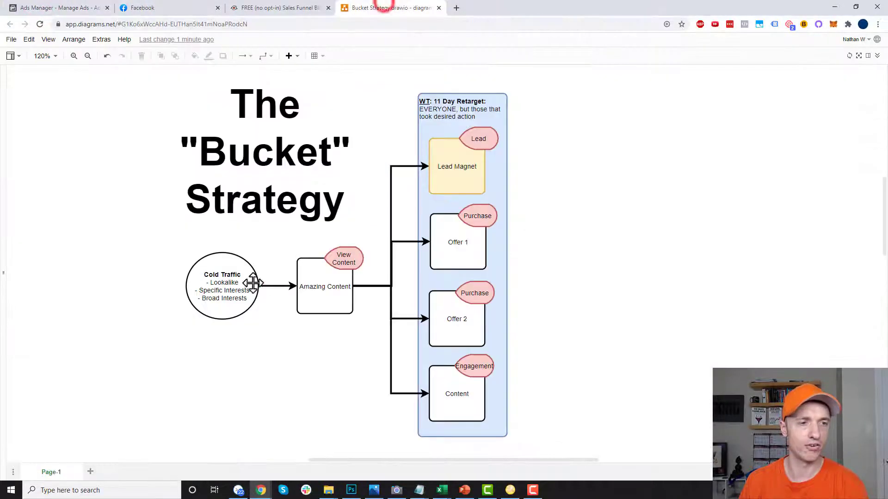
left_click(217, 286)
left_click(326, 288)
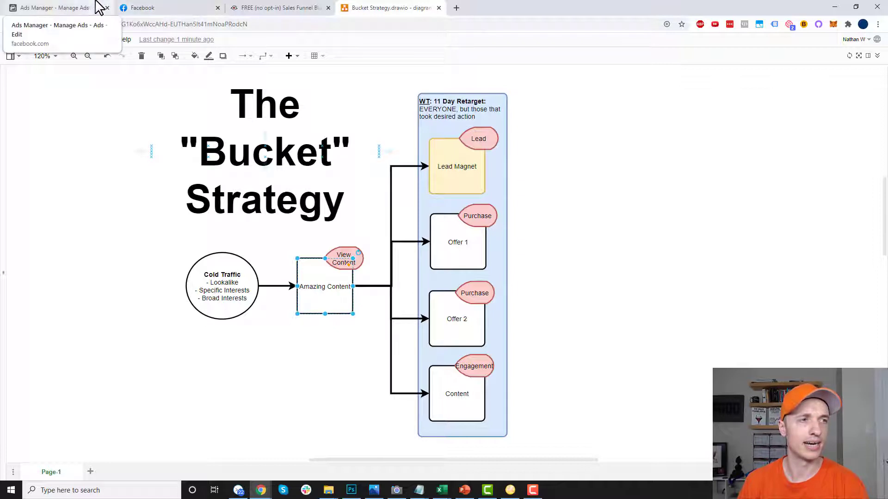
- In Ads Manager, close the ad editor, go back to the campaign list and deselect the cold traffic campaign
left_click(59, 8)
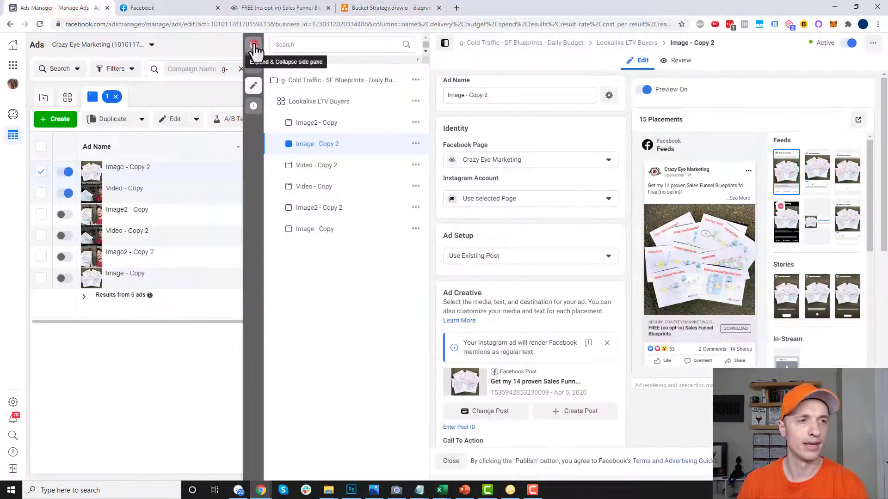
left_click(253, 45)
left_click(419, 99)
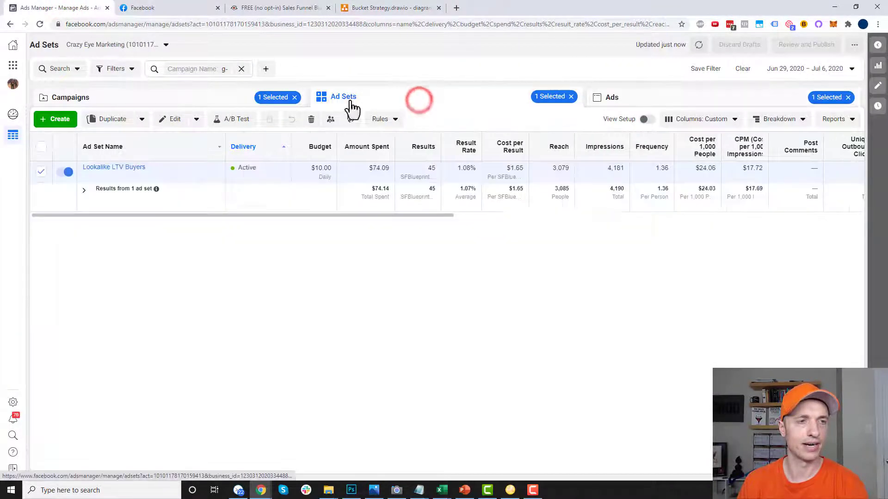
left_click(115, 98)
left_click(41, 172)
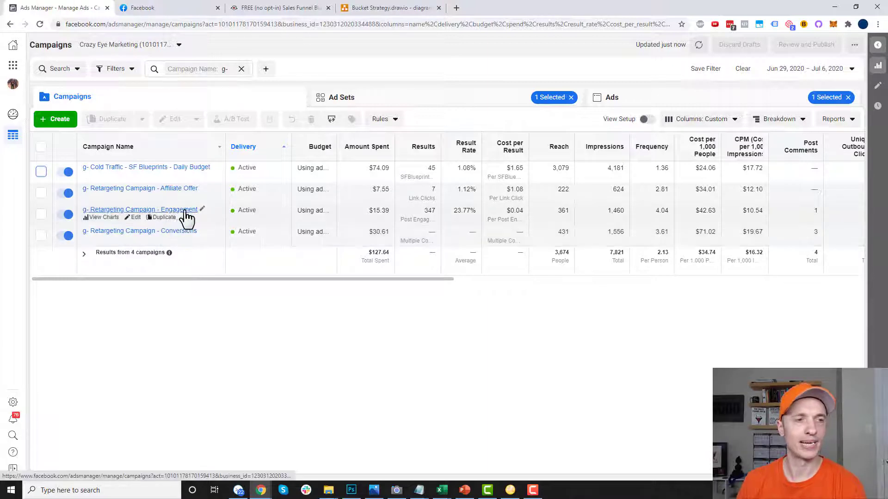
- Check the diagram's Content box, and in Ads Manager review the audiences of the engagement retargeting campaign's Top 5 Facebook Ad Mistakes ad set
left_click(378, 6)
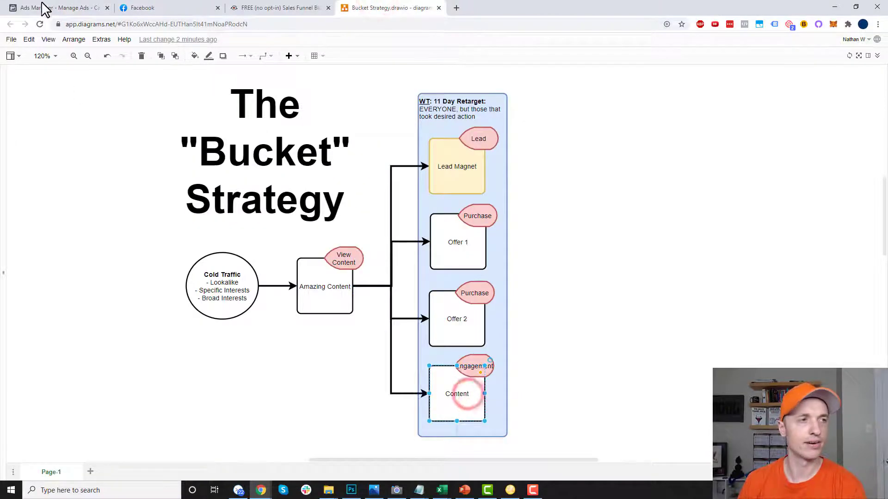
left_click(44, 7)
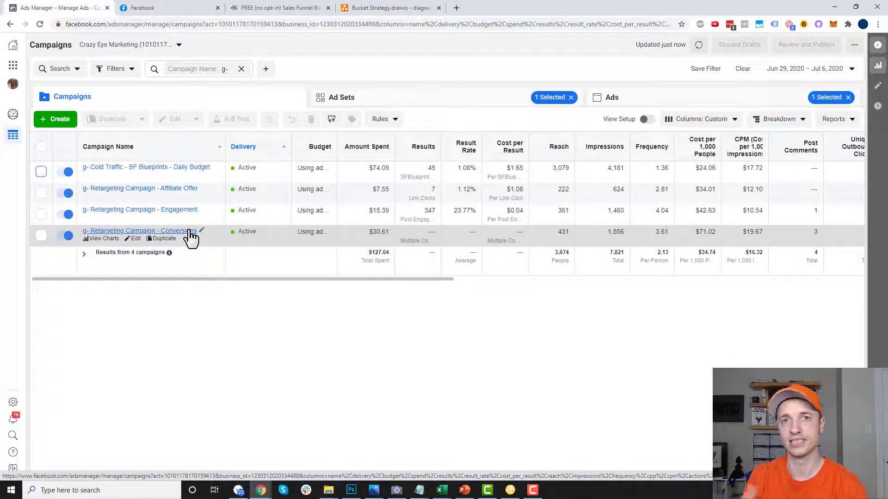
left_click(171, 209)
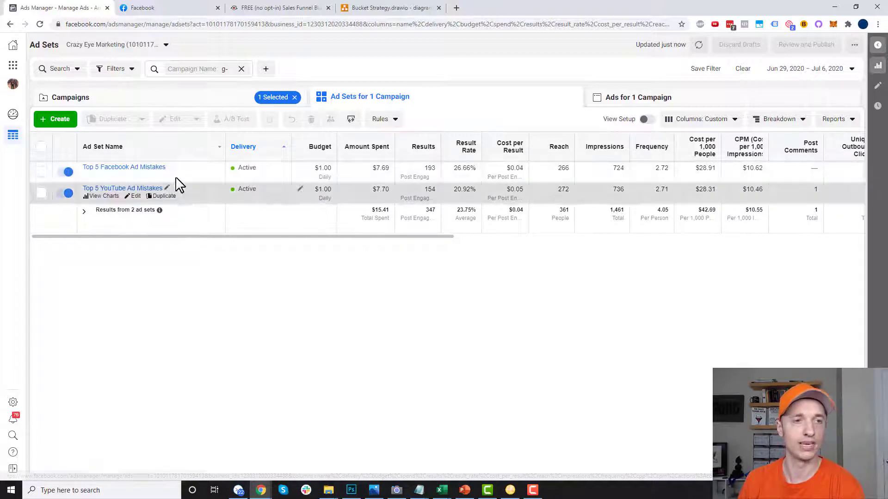
left_click(136, 176)
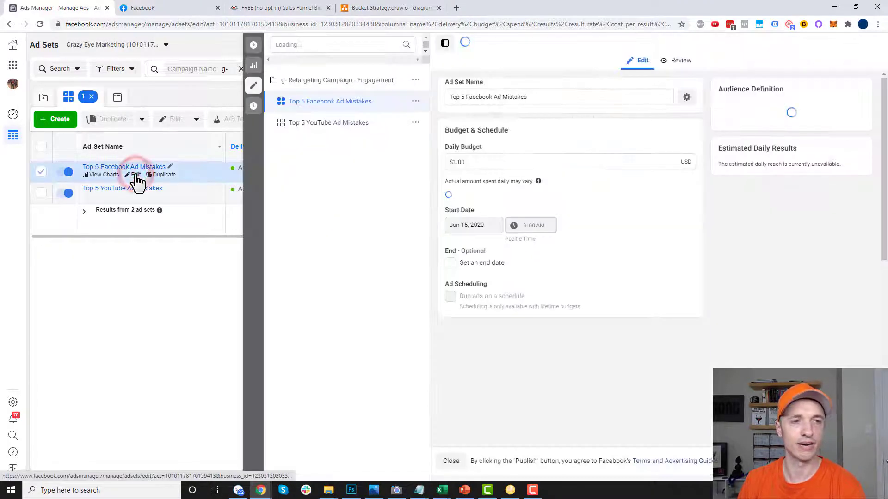
scroll(664, 204, "down", 6)
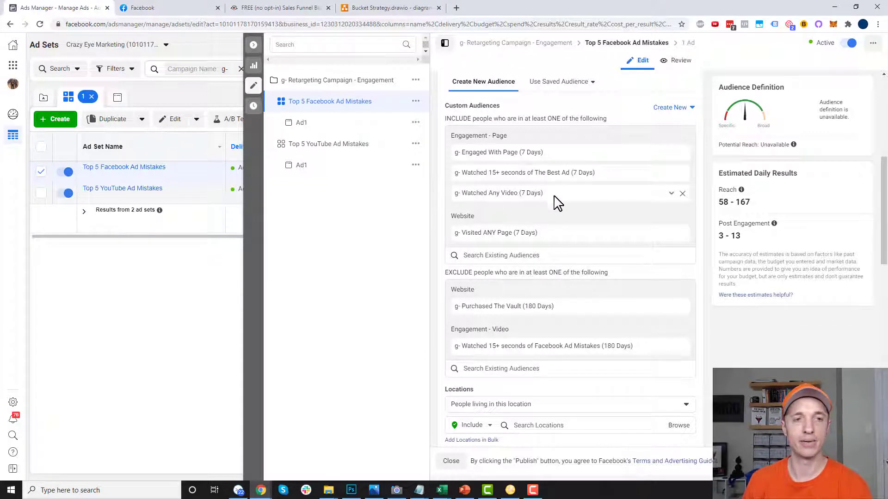
scroll(512, 164, "up", 5)
- Open Ad1 of the Top 5 Facebook Ad Mistakes ad set and view its Facebook post with comments
left_click(315, 122)
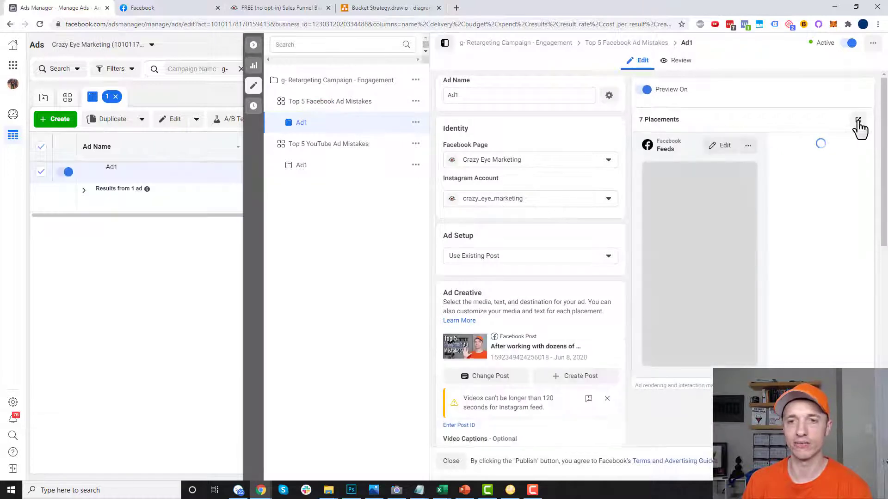
left_click(858, 119)
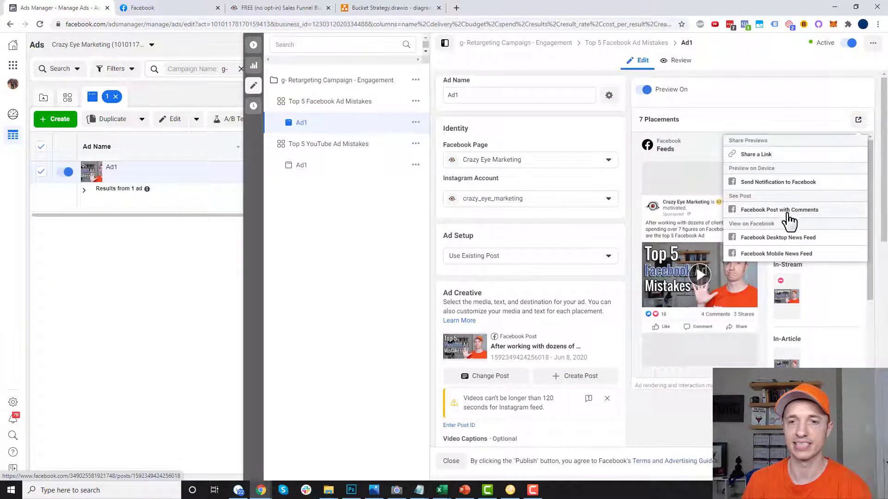
left_click(789, 210)
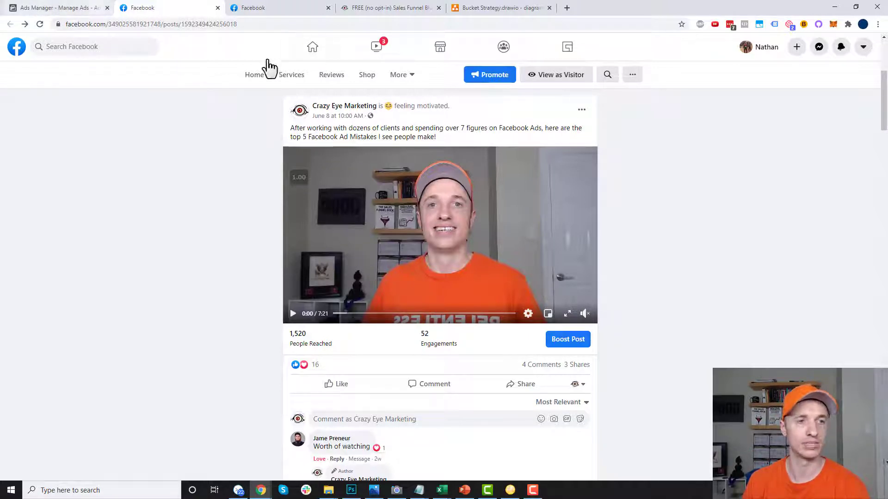
- Return to Ads Manager, close the Ad1 editor and go back to the engagement campaign's ad sets
left_click(78, 9)
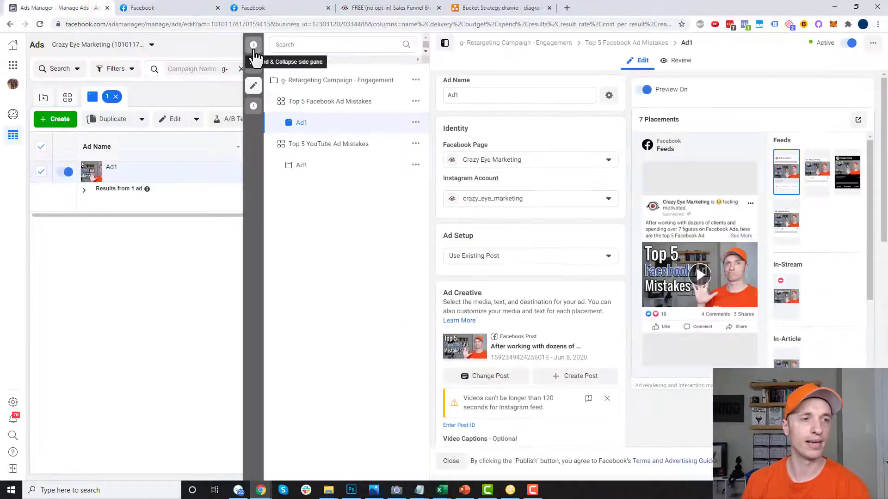
left_click(253, 47)
left_click(359, 99)
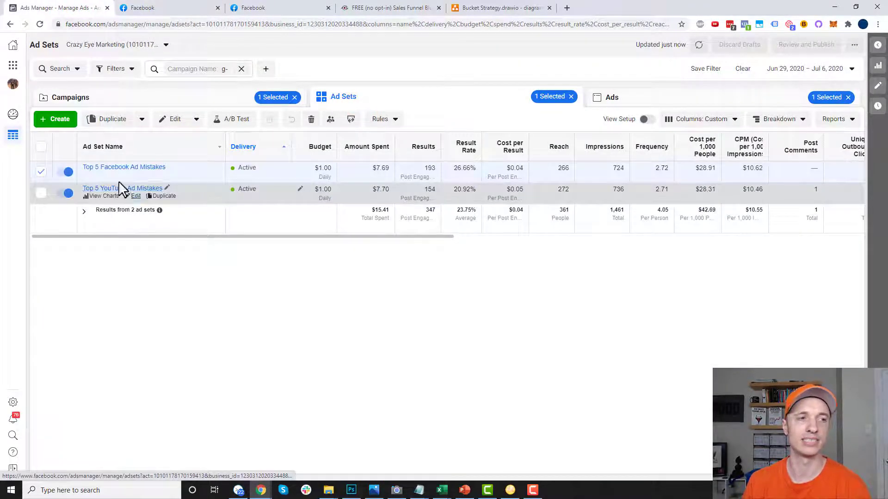
mouse_move(119, 177)
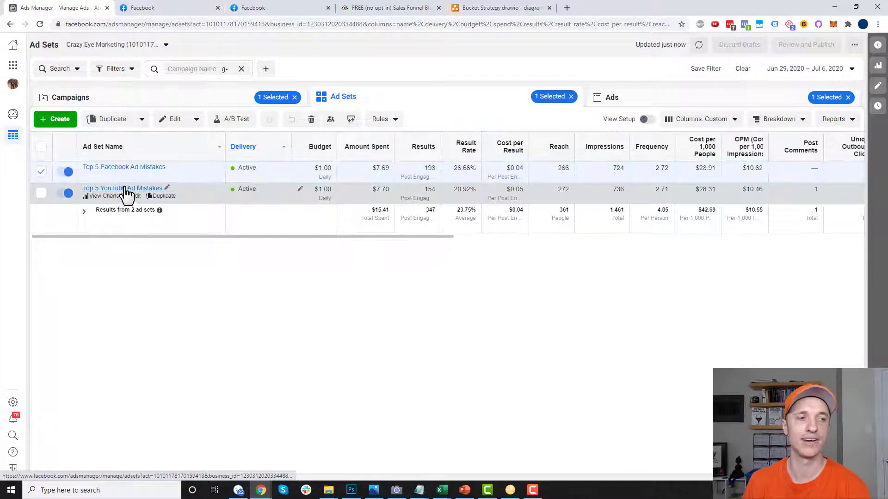
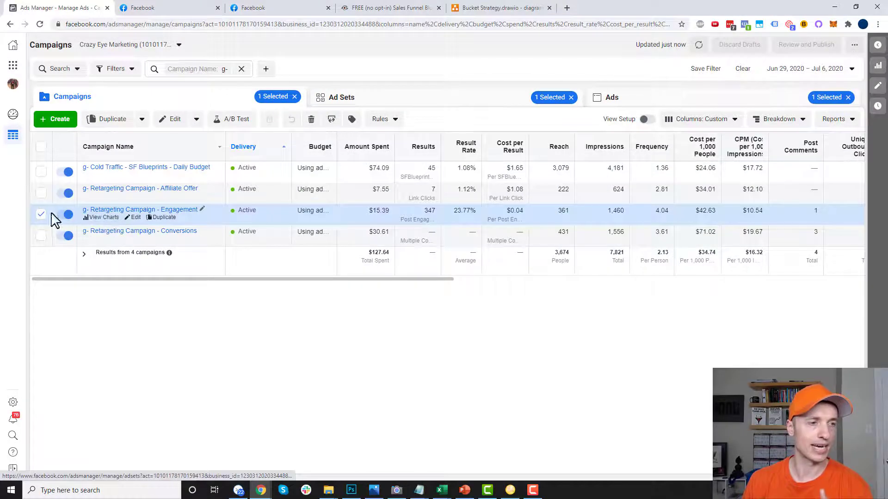
- Deselect the engagement campaign, open the conversions retargeting campaign's ad sets and compare them with the diagram's Lead Magnet, Offer 1 and Offer 2 boxes
left_click(40, 213)
left_click(133, 232)
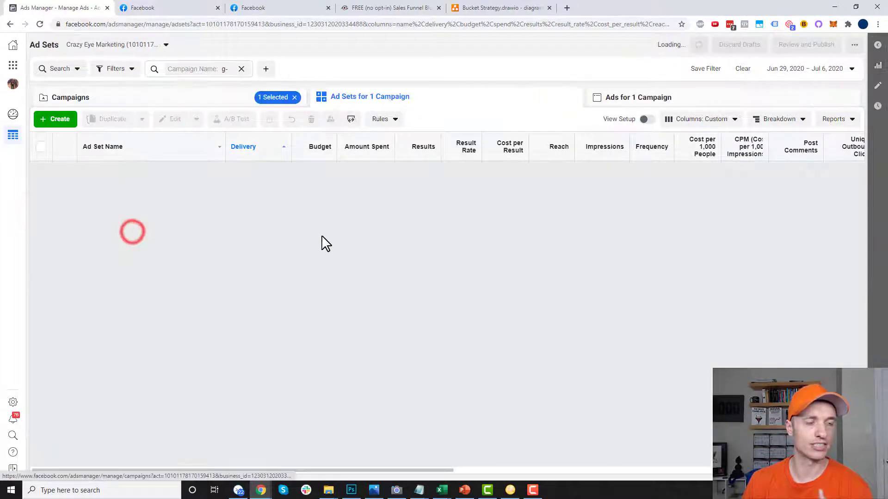
left_click(495, 7)
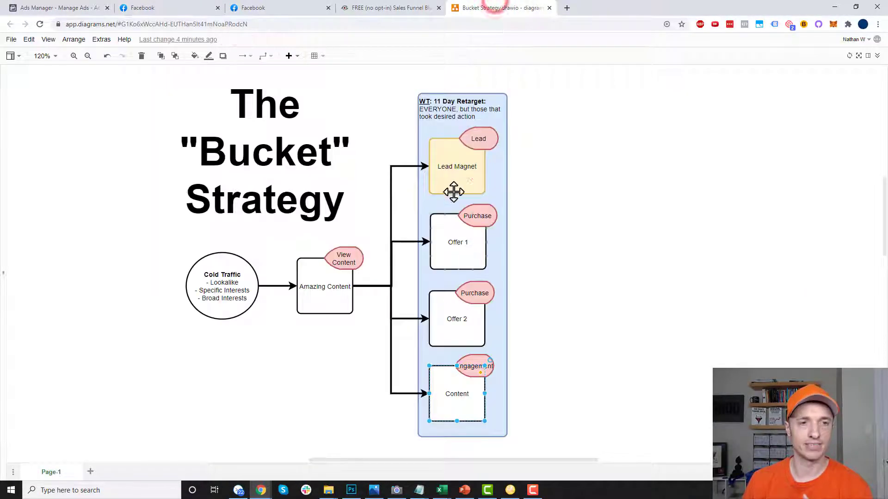
left_click(450, 166)
left_click(452, 245)
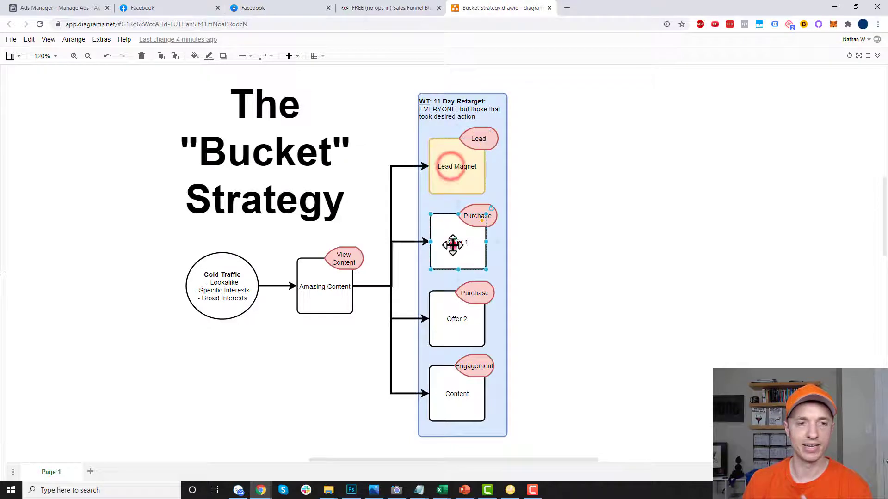
left_click(454, 313)
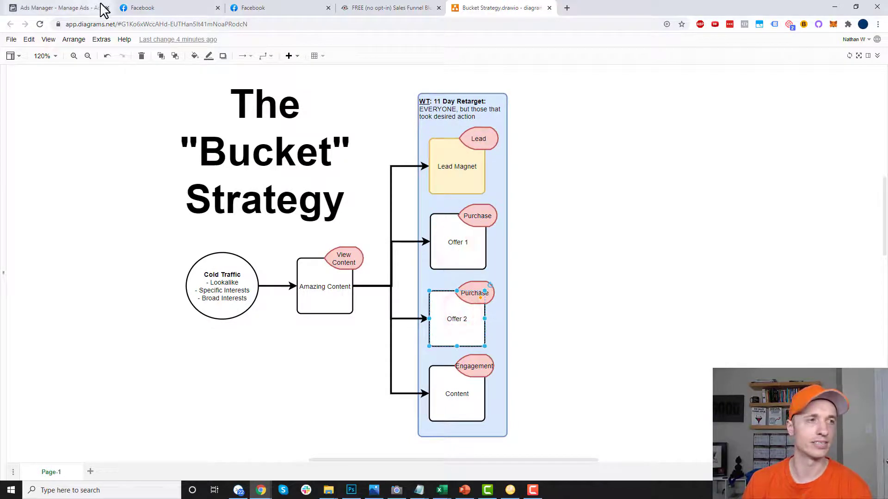
left_click(50, 6)
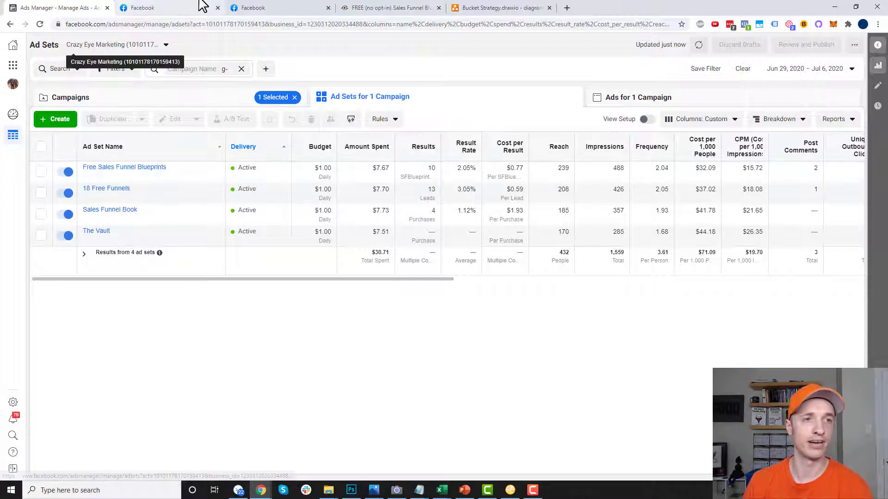
- Check the diagram's Amazing Content box, and in Ads Manager review the 18 Free Funnels ad set's conversion event, custom audiences and daily budget
left_click(495, 6)
left_click(311, 293)
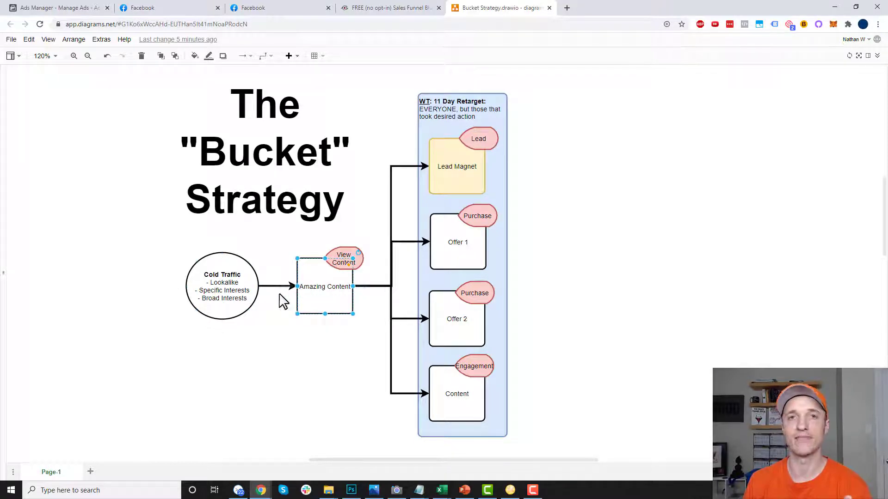
left_click(50, 4)
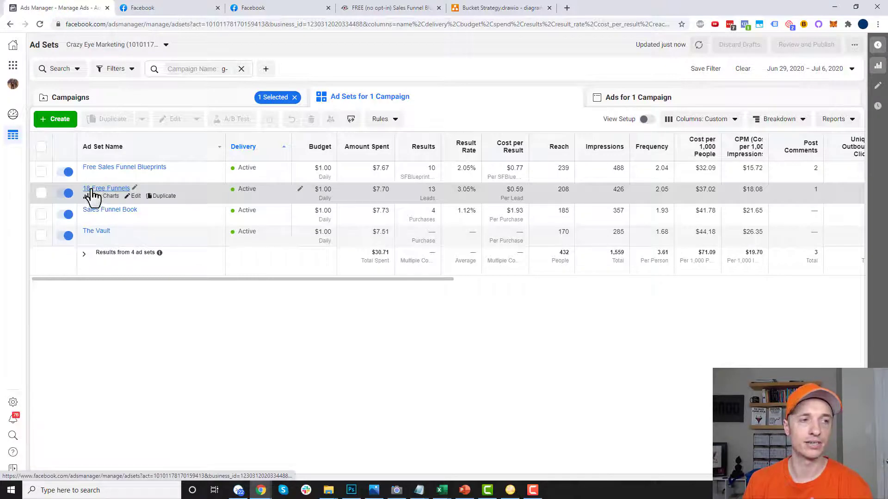
left_click(133, 196)
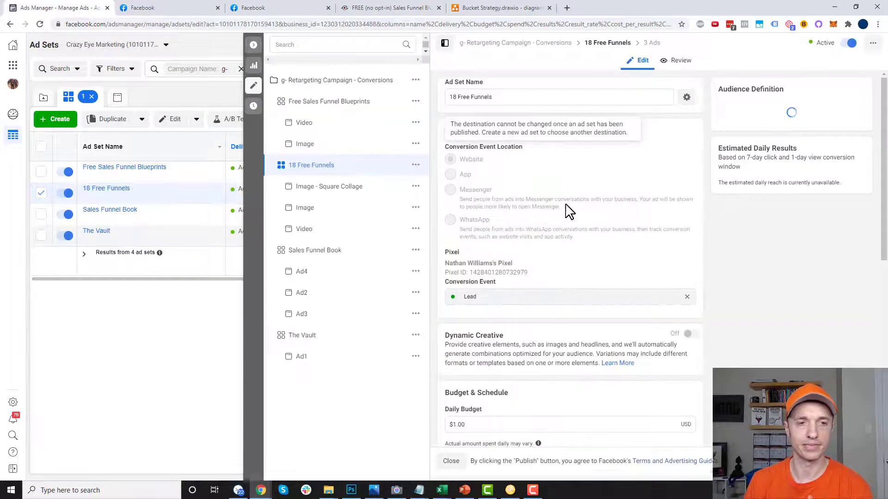
scroll(632, 213, "down", 10)
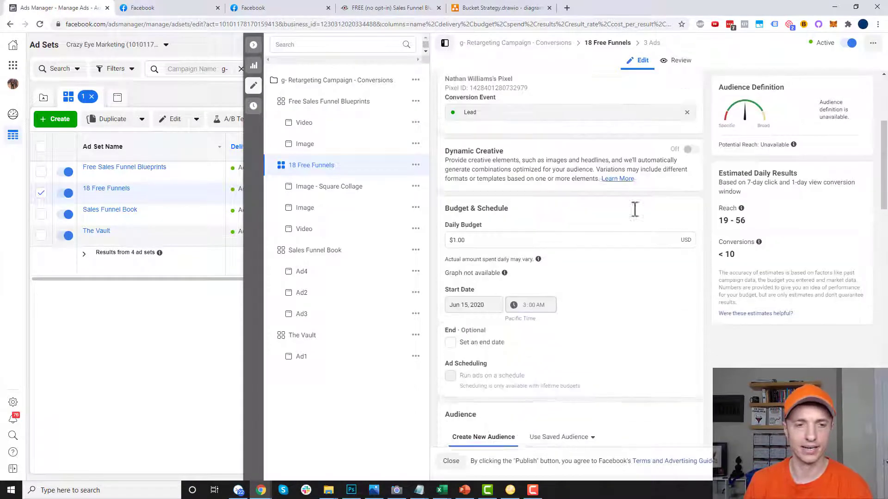
scroll(643, 222, "down", 1)
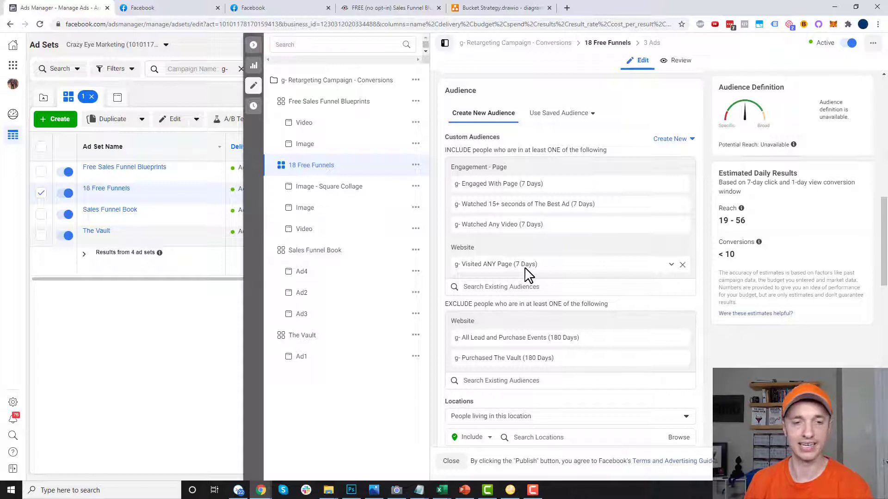
scroll(529, 276, "down", 1)
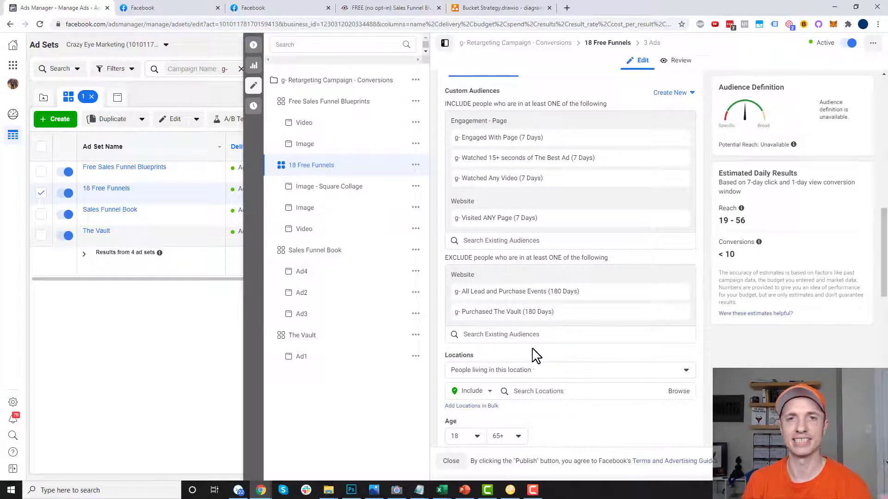
scroll(536, 356, "up", 9)
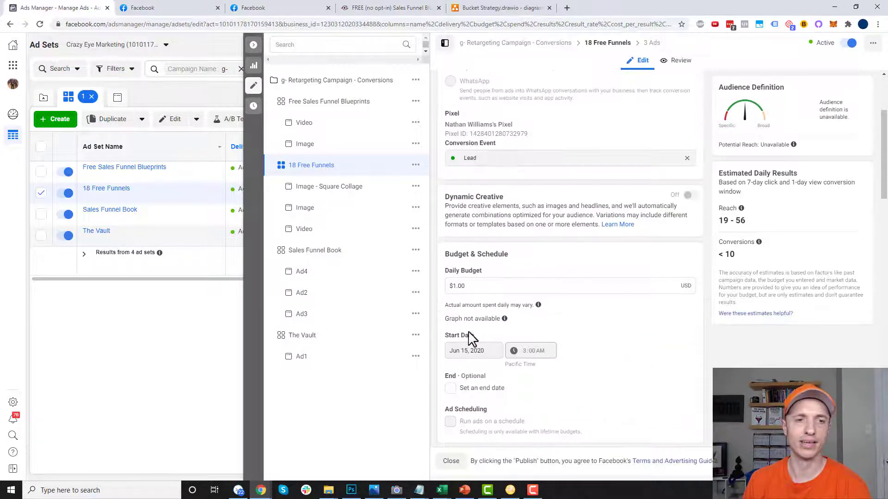
triple_click(484, 285)
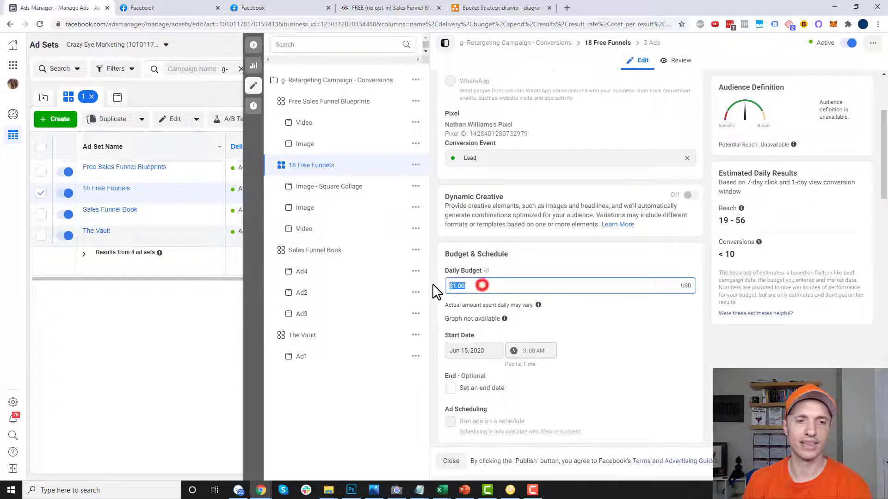
left_click(477, 287)
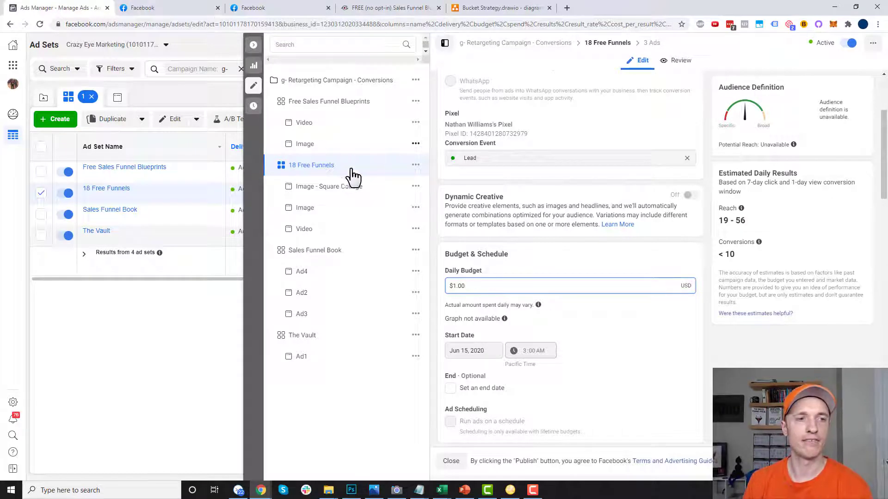
- Open the Image - Square Collage ad of the 18 Free Funnels ad set and view its Facebook post with comments
left_click(348, 190)
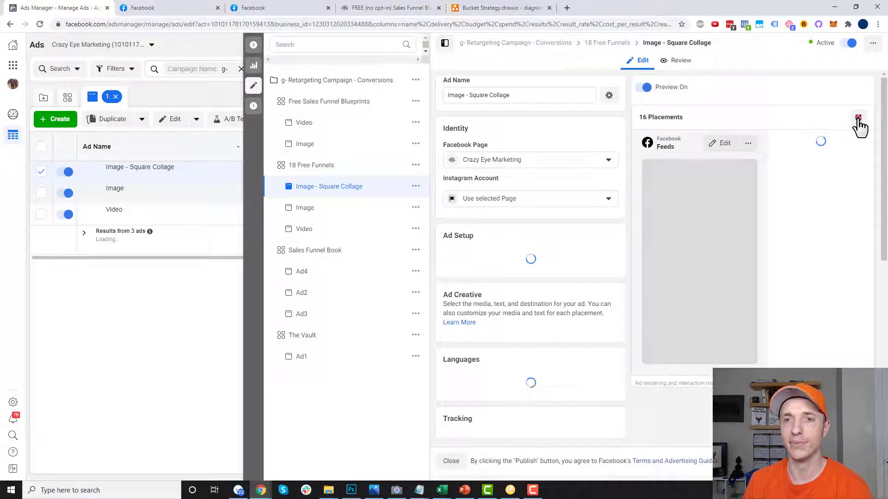
left_click(858, 119)
left_click(857, 120)
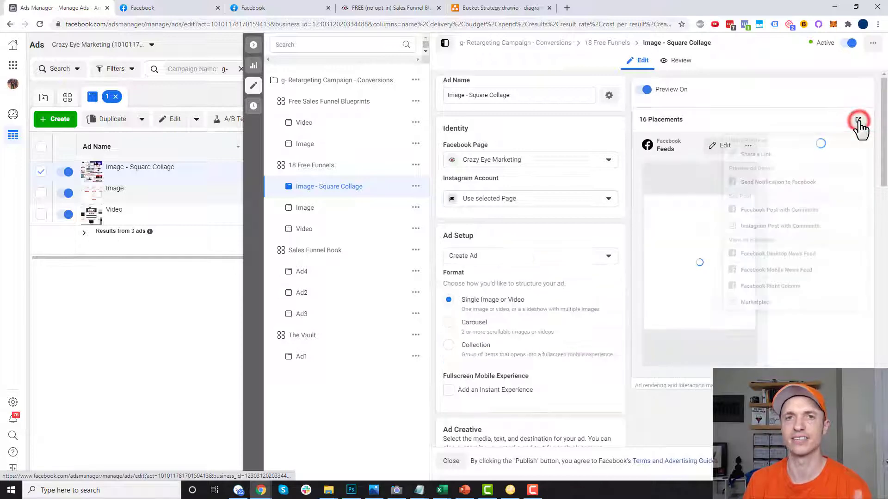
left_click(858, 120)
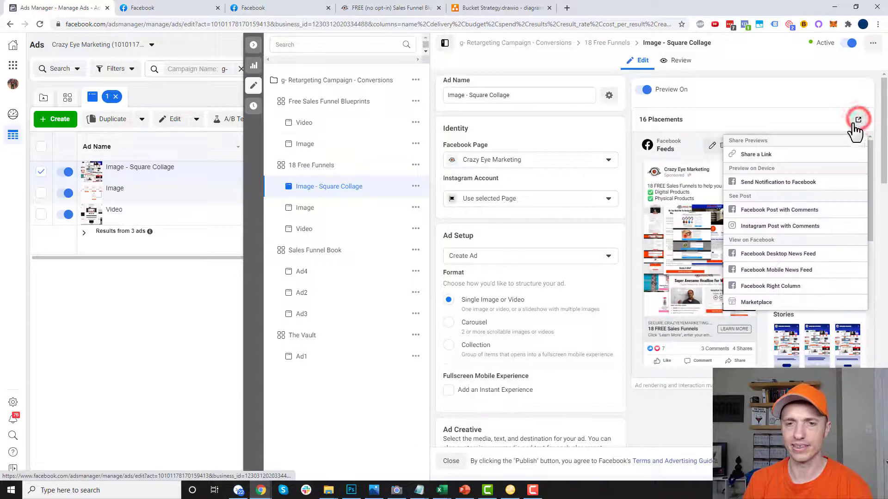
left_click(788, 212)
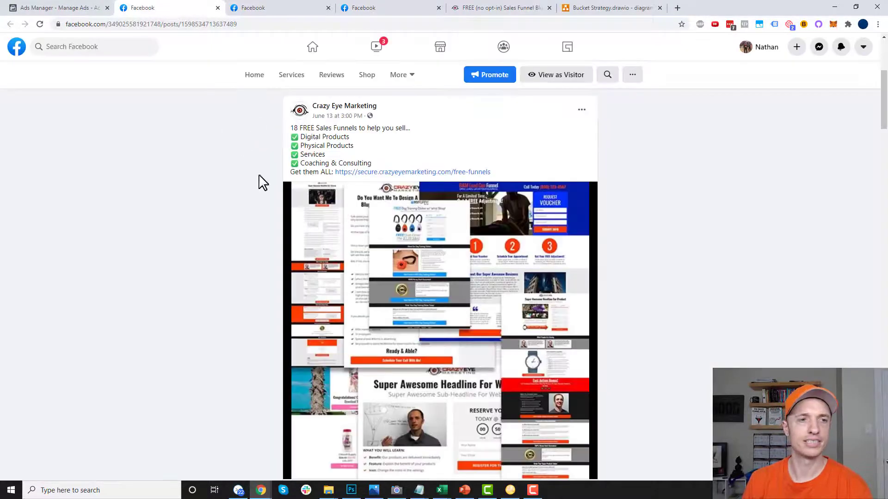
scroll(224, 205, "down", 1)
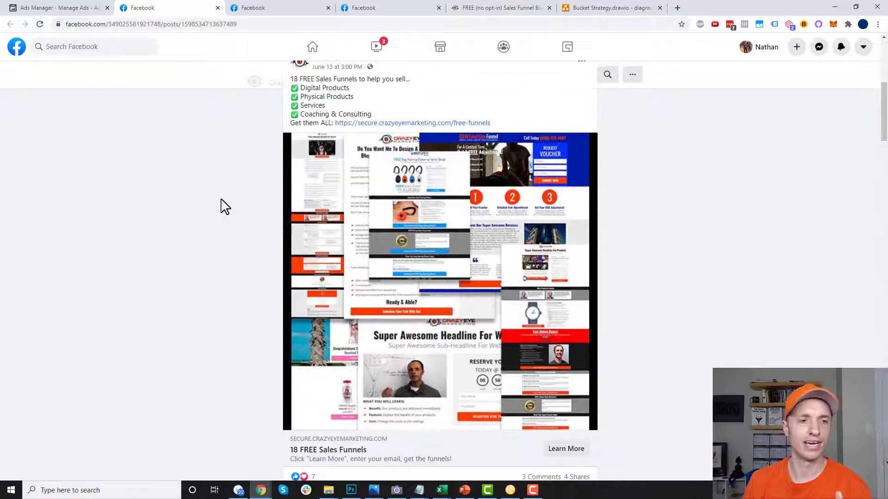
scroll(437, 277, "down", 3)
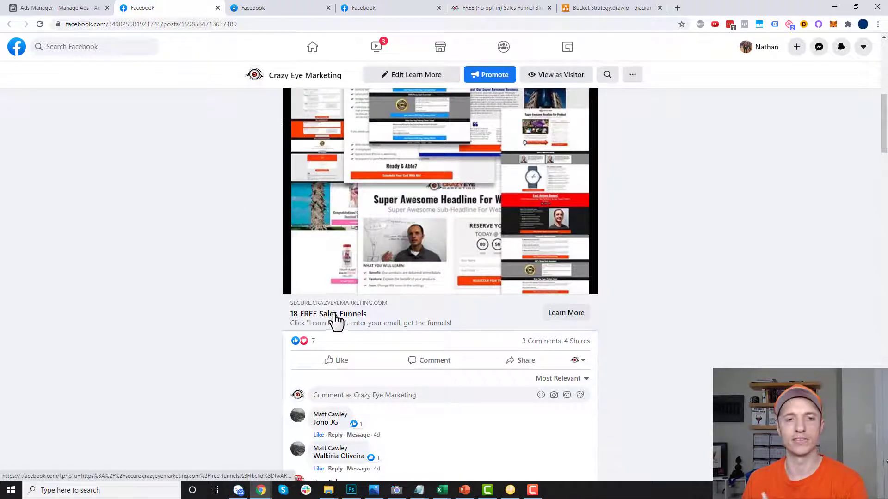
- Follow the post's Learn More link to the 18 free sales funnels landing page, check its opt-in call to action and browse the offered funnels
left_click(565, 316)
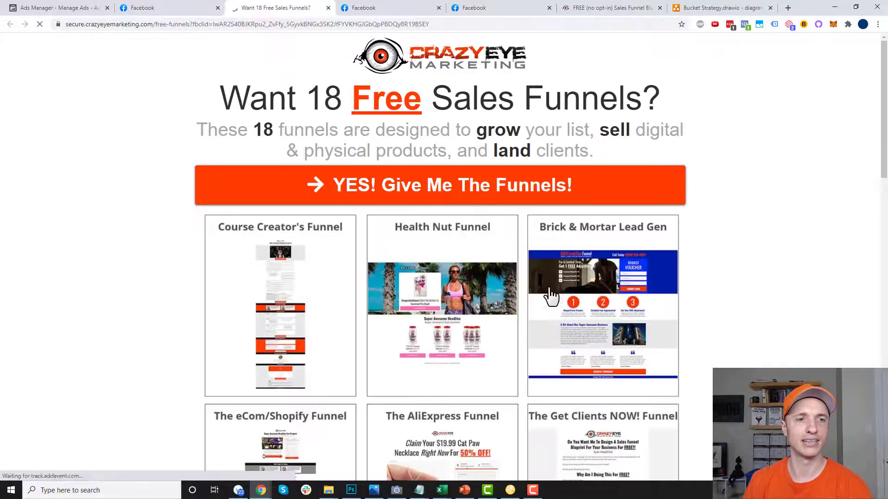
left_click(452, 183)
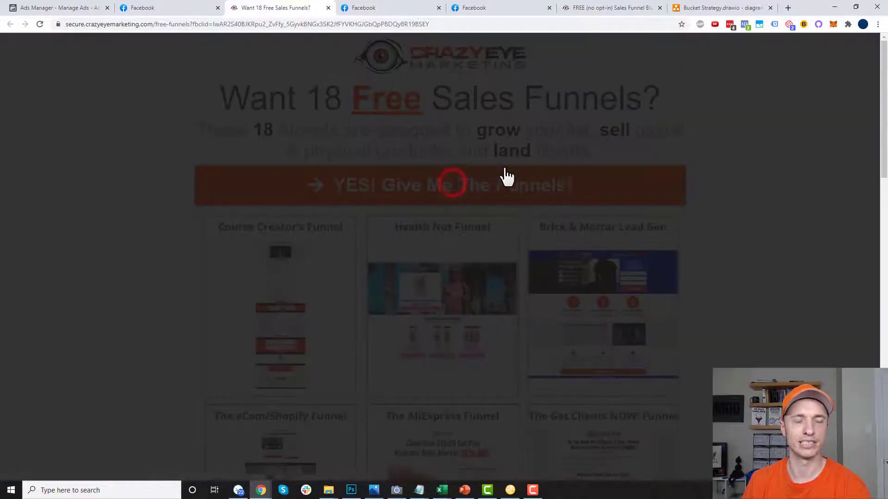
left_click(570, 79)
scroll(567, 220, "down", 20)
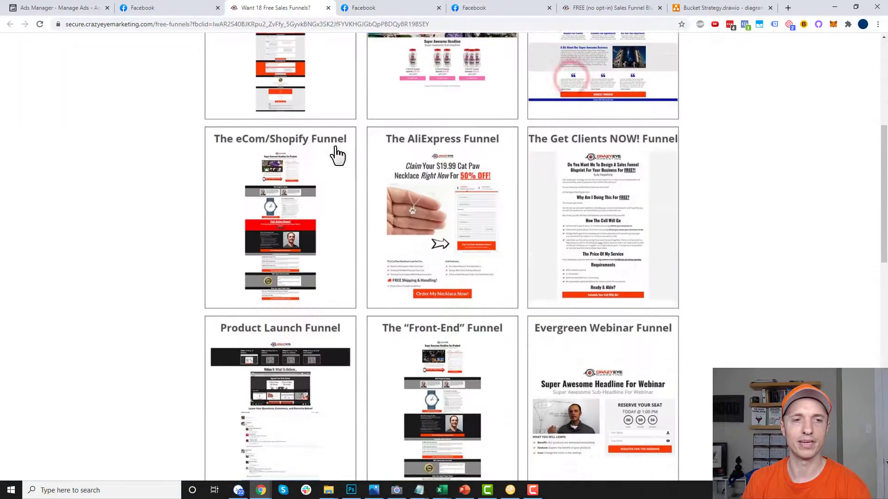
scroll(449, 291, "up", 1)
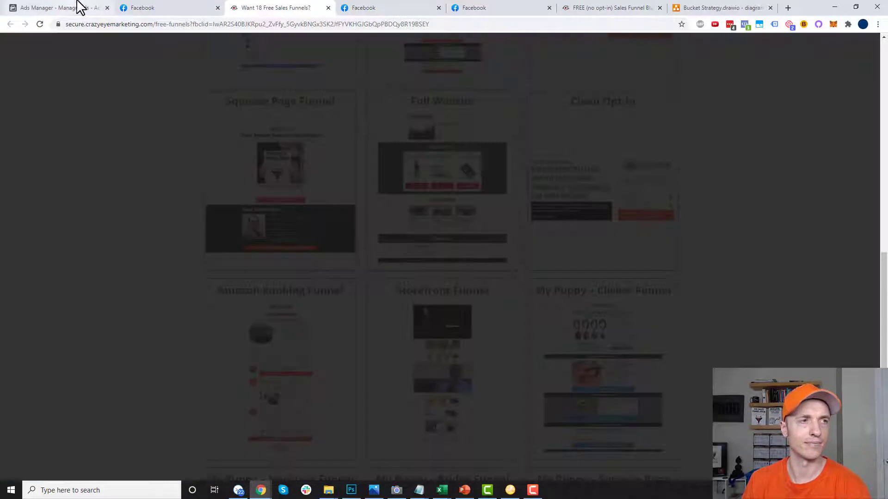
- Return to Ads Manager, close the ad editor, go back to the conversions campaign's ad sets and deselect 18 Free Funnels
left_click(72, 8)
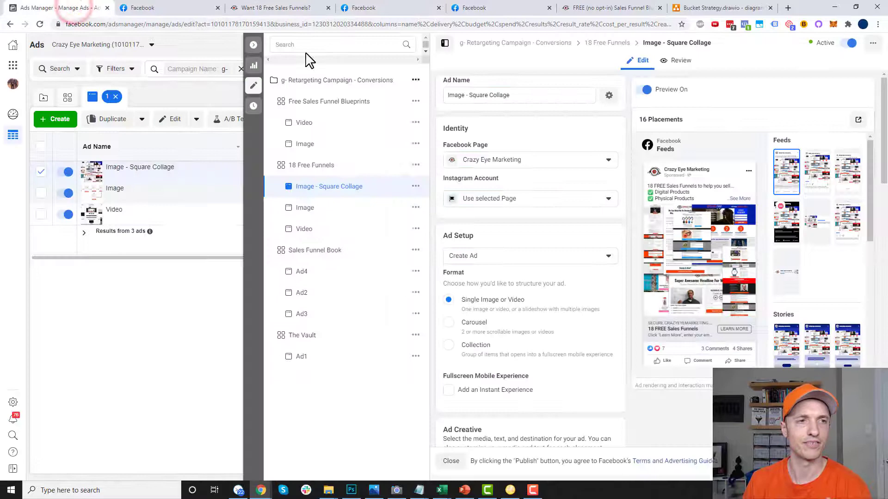
left_click(253, 45)
left_click(399, 96)
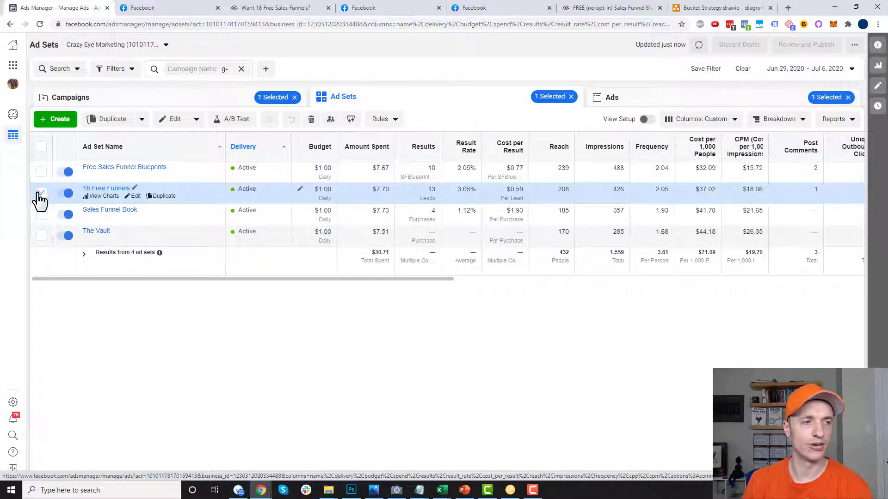
left_click(41, 193)
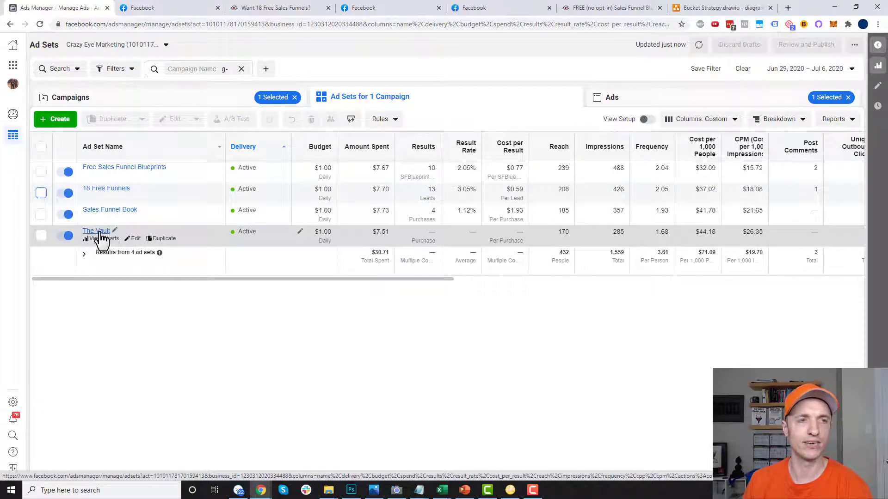
- Switch to the Bucket Strategy diagram and point out the Offer 1 and Offer 2 boxes
left_click(728, 8)
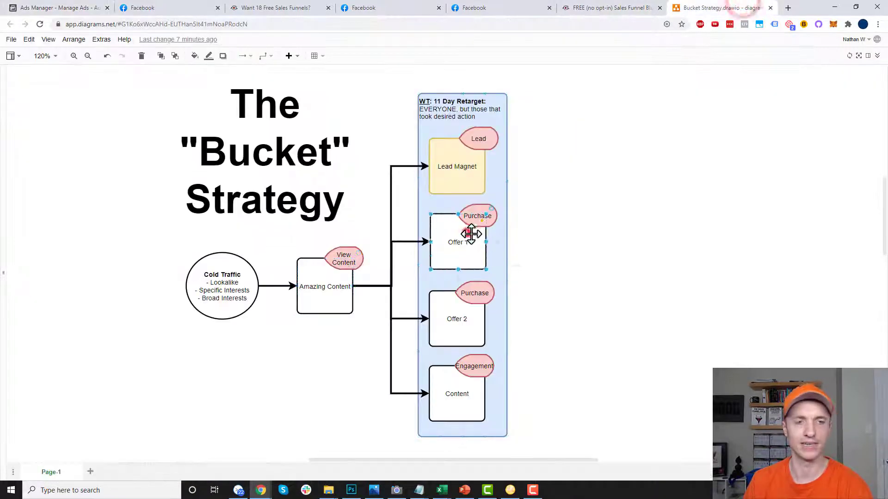
left_click(454, 244)
left_click(458, 319)
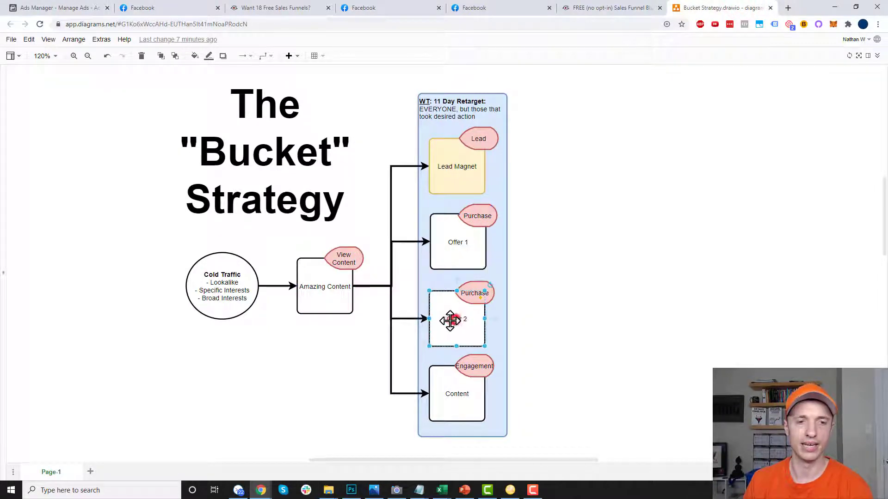
- In Ads Manager, review the Sales Funnel Book ad set's daily budget and included and excluded audiences, and compare them with the diagram's 11 Day Retarget rule
left_click(93, 6)
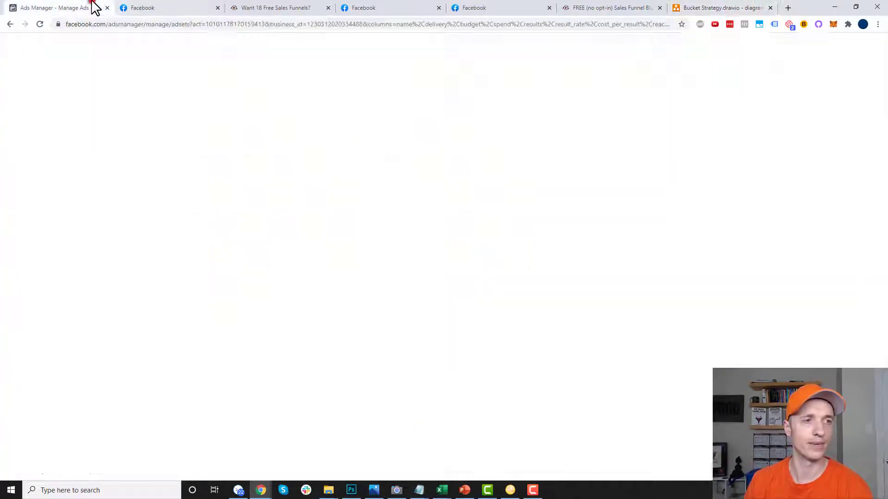
left_click(135, 217)
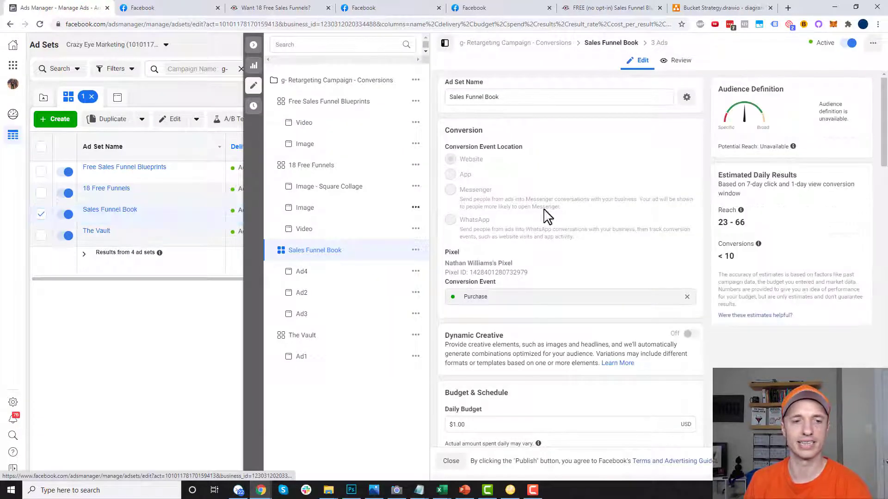
scroll(621, 237, "down", 2)
scroll(621, 237, "down", 1)
left_click(476, 286)
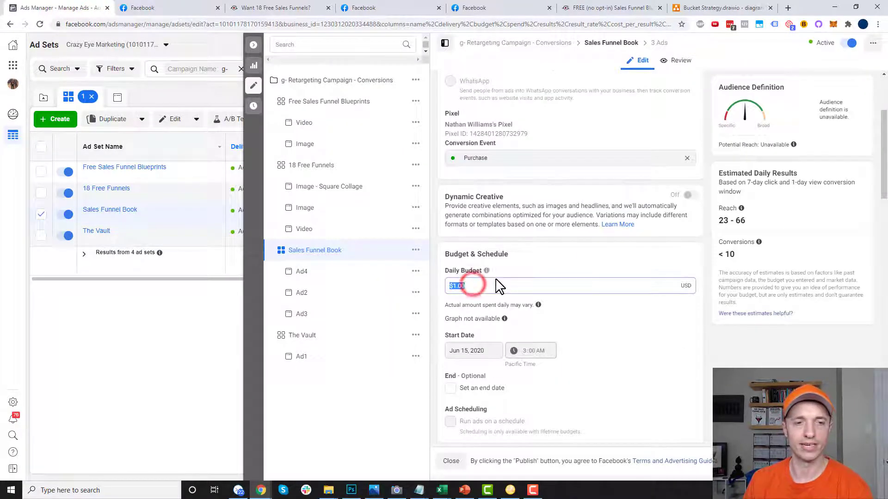
scroll(606, 305, "down", 8)
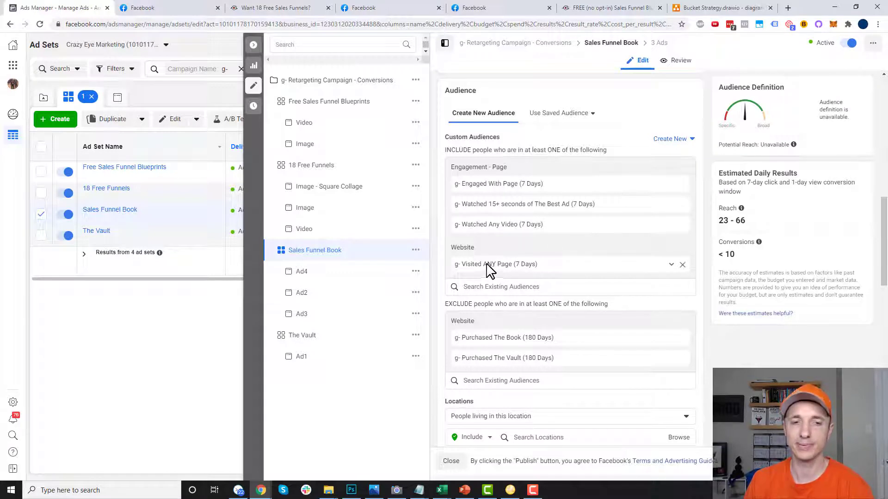
scroll(522, 269, "down", 1)
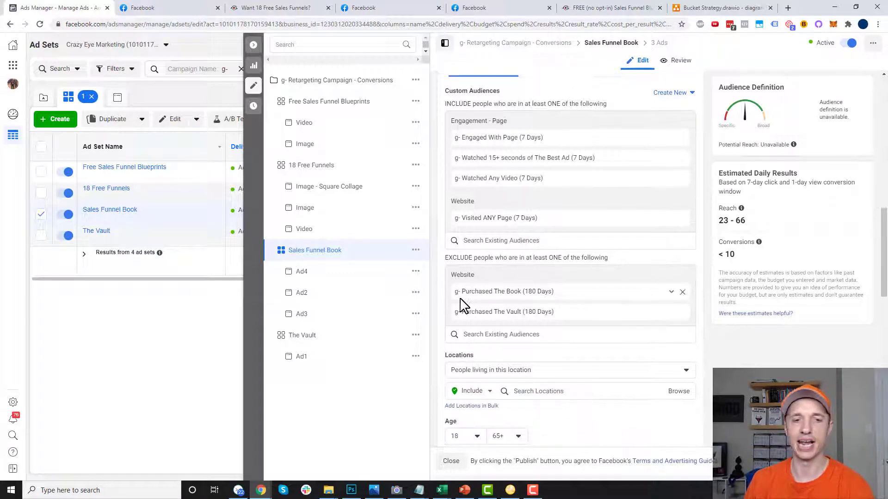
left_click(699, 7)
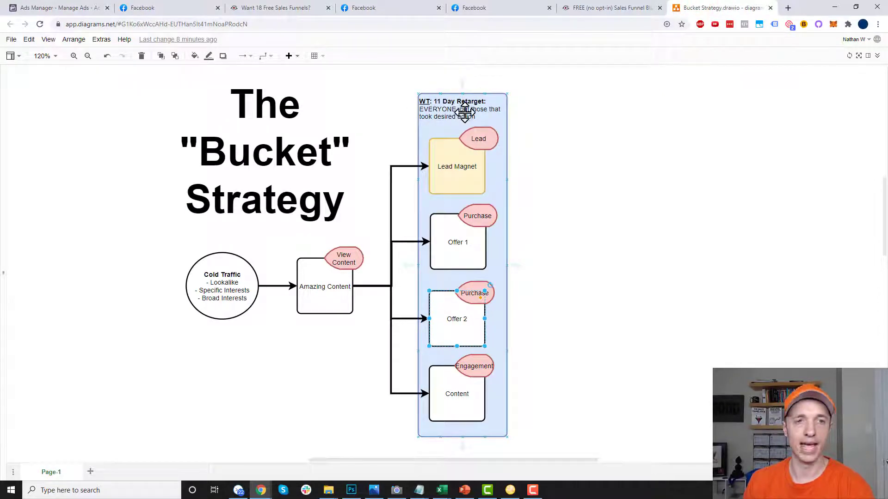
- Point out the diagram's 11 Day Retarget container, return to Ads Manager and view the Sales Funnel Book ad set's Ad3 as a Facebook post
left_click(465, 111)
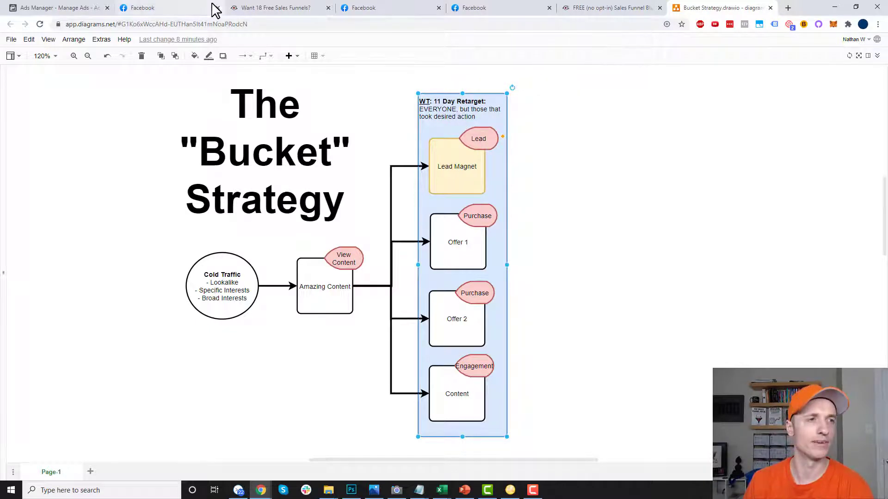
left_click(93, 9)
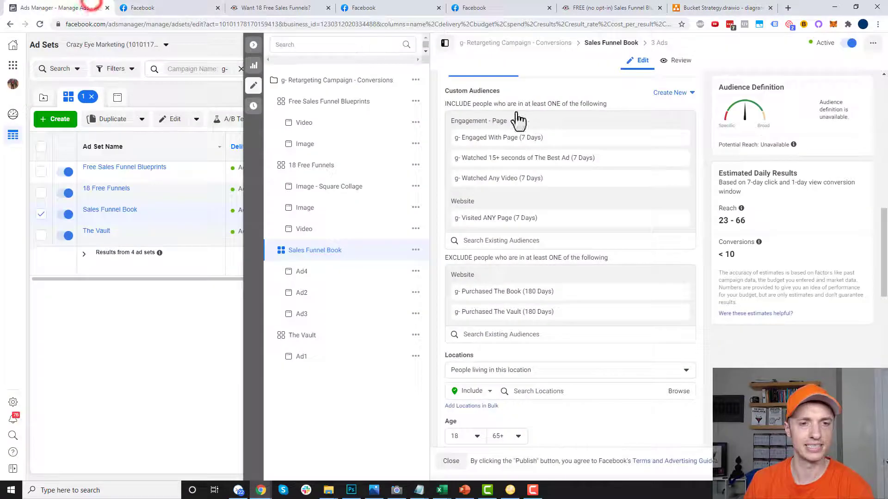
left_click(318, 273)
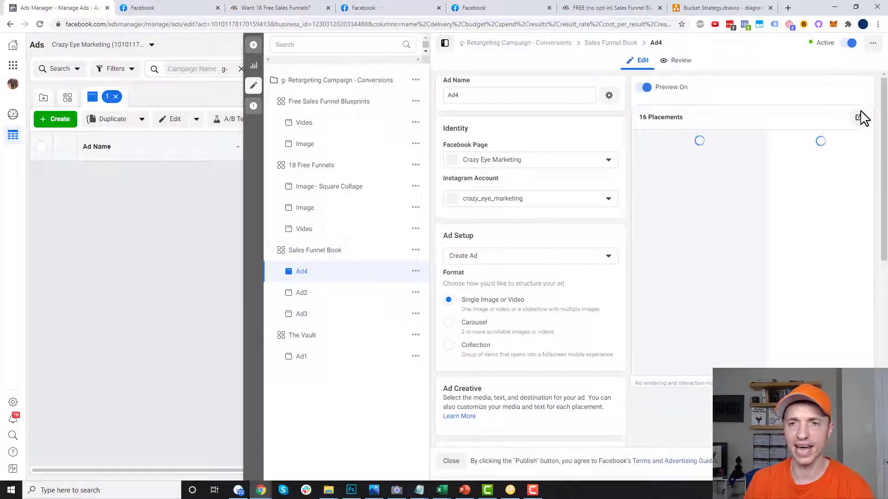
left_click(858, 117)
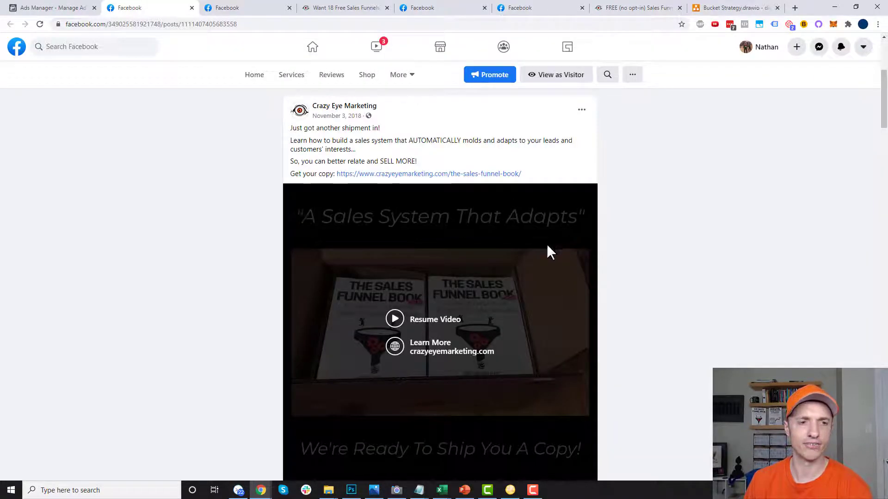
scroll(547, 245, "down", 4)
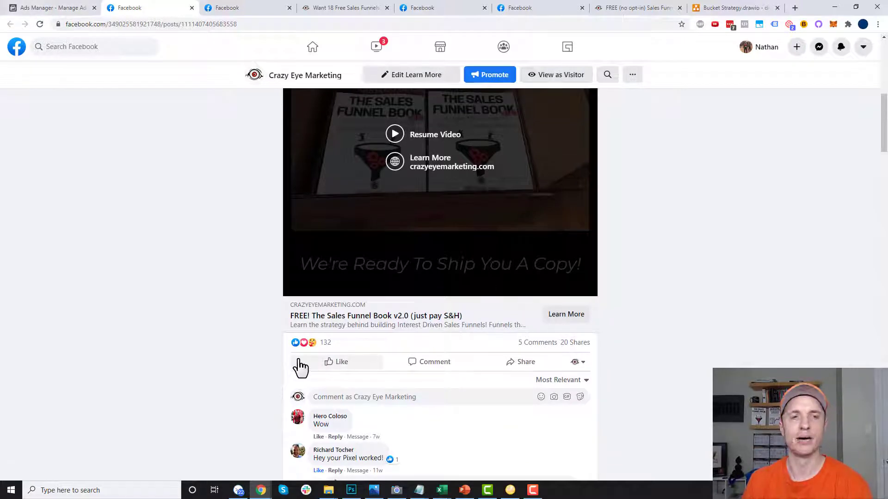
- Follow the post's Learn More link to the Sales Funnel Book landing page and browse its bonus offer and testimonials
left_click(561, 316)
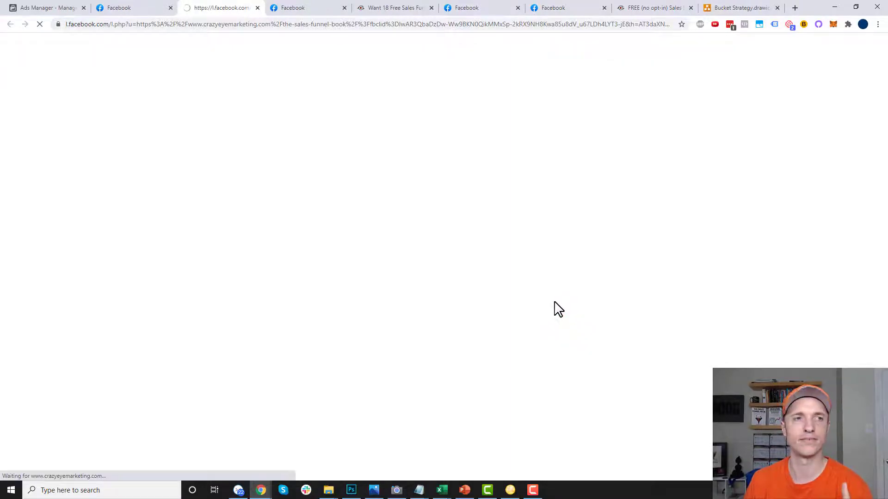
scroll(485, 286, "down", 7)
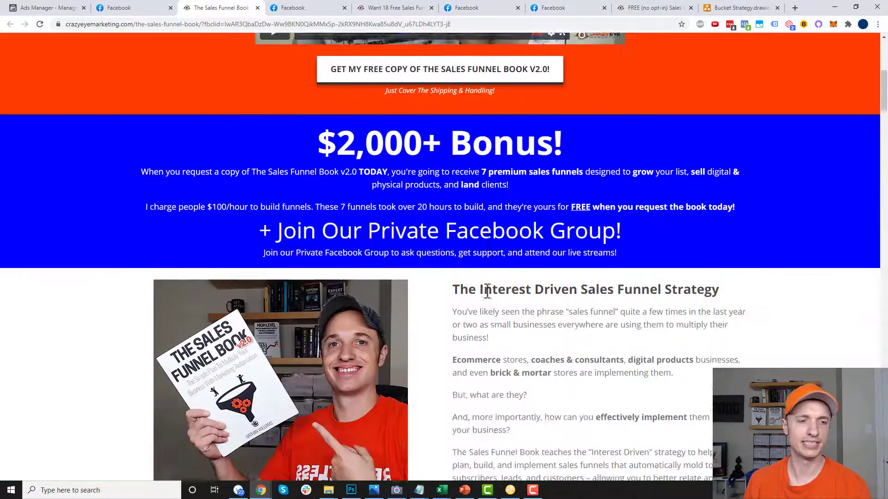
scroll(480, 282, "down", 2)
scroll(486, 268, "down", 10)
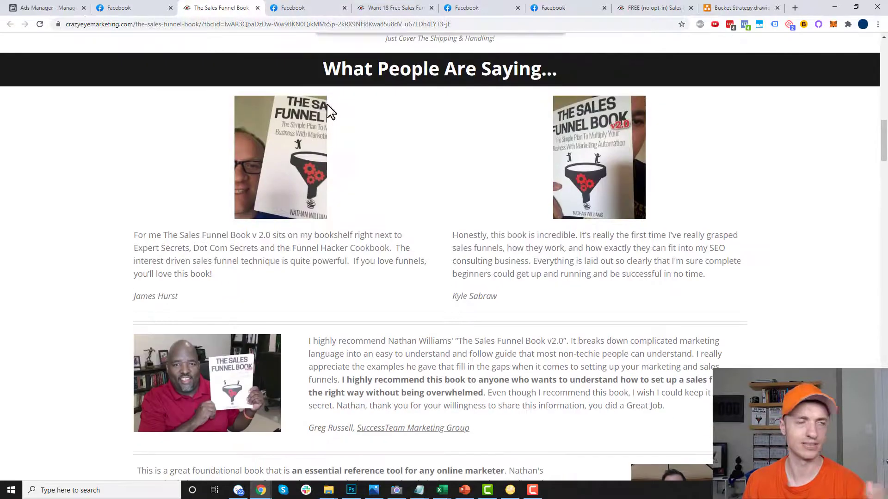
- Return to the conversions campaign's ad sets in Ads Manager and review The Vault's daily budget and included and excluded audiences
left_click(48, 6)
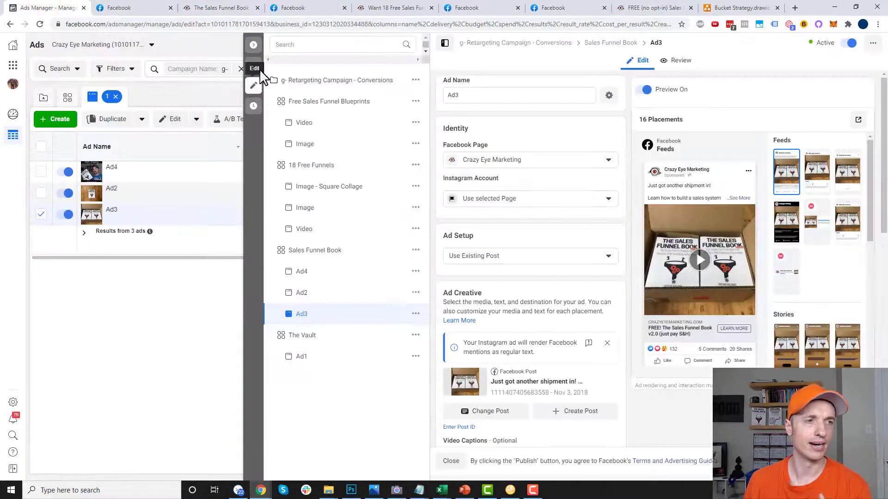
left_click(255, 43)
left_click(398, 97)
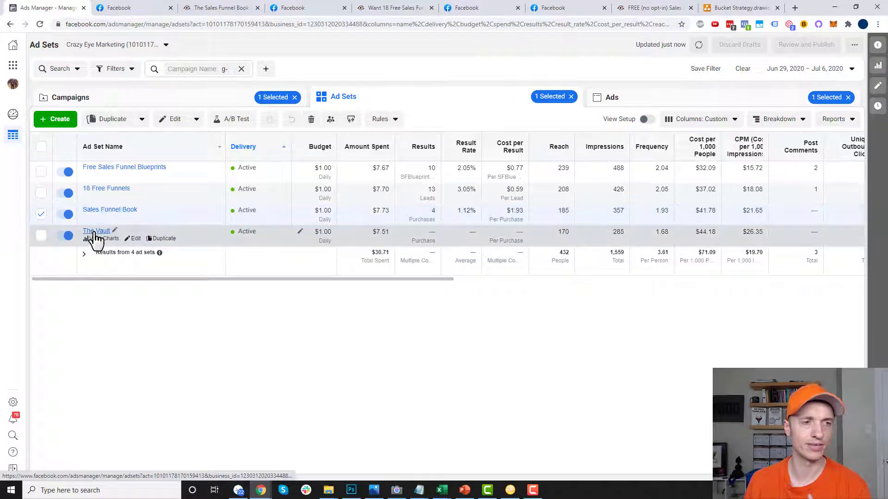
left_click(136, 239)
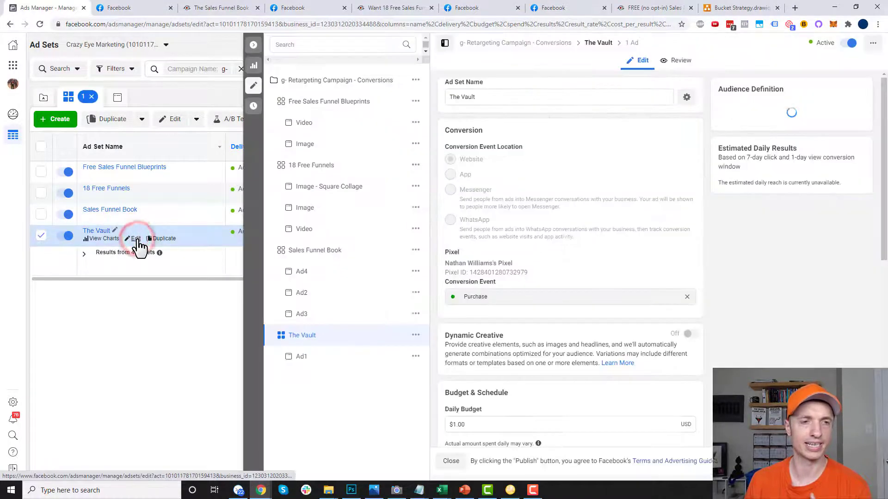
scroll(568, 259, "down", 2)
scroll(568, 259, "down", 10)
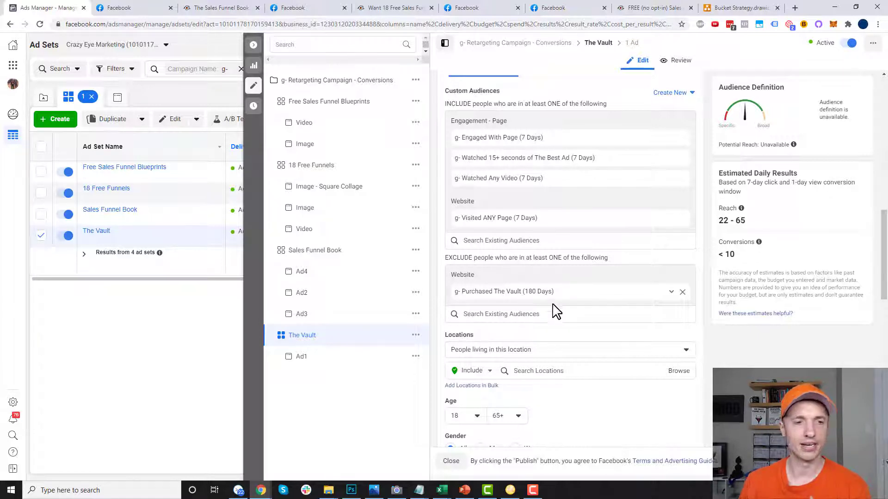
- View The Vault's Ad1 as a Facebook post and follow its Learn More link to browse the membership sales page
left_click(347, 361)
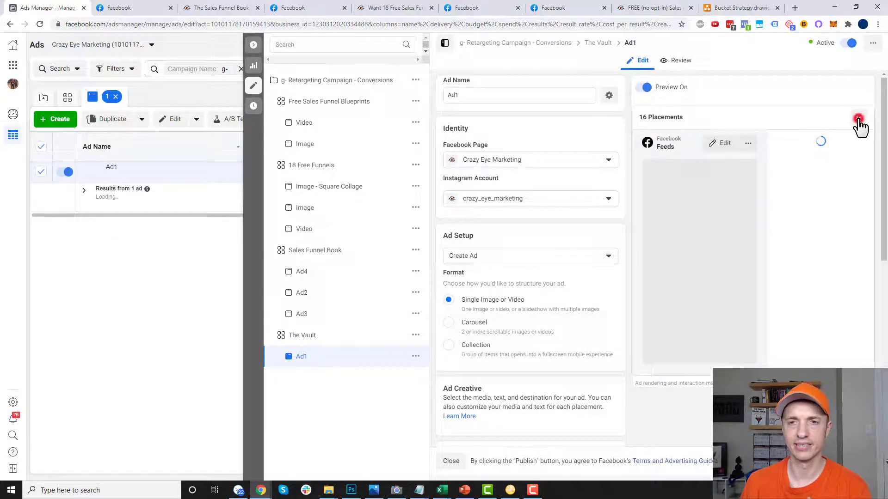
left_click(857, 119)
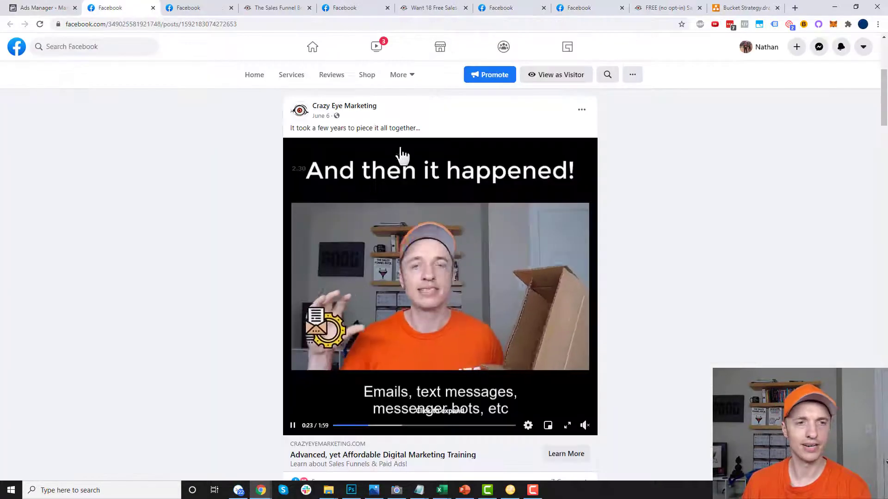
scroll(298, 184, "down", 2)
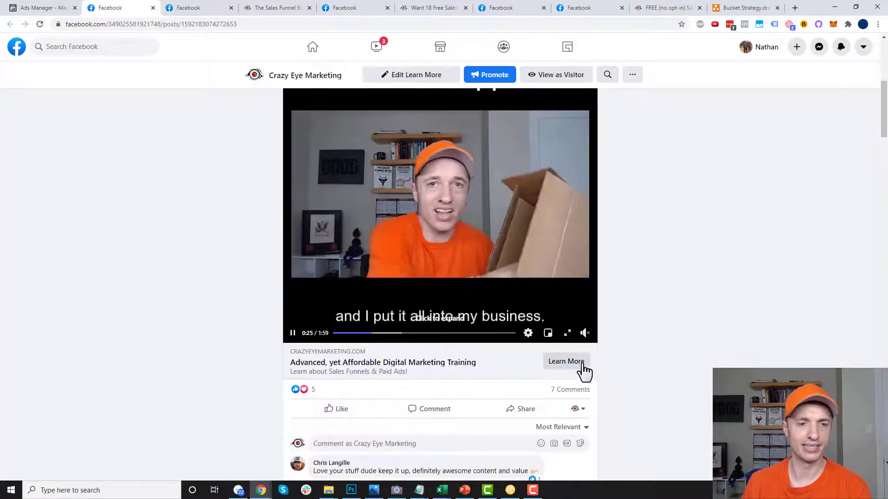
left_click(571, 362)
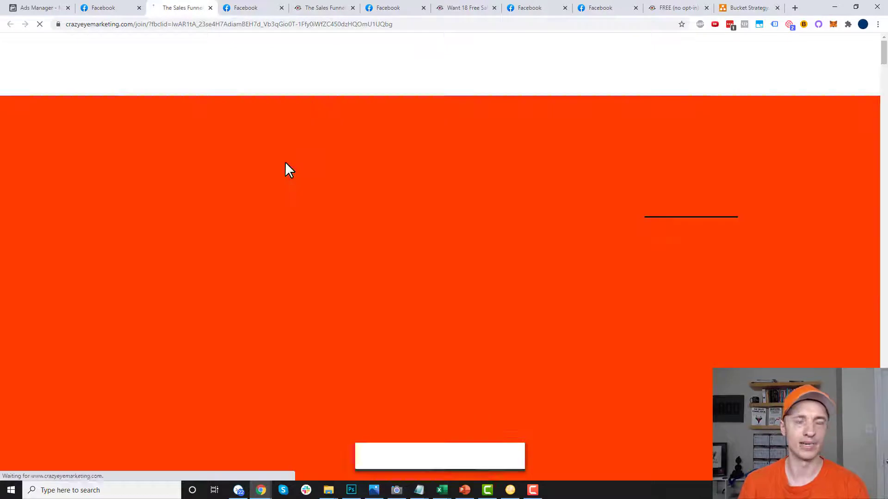
scroll(498, 268, "down", 12)
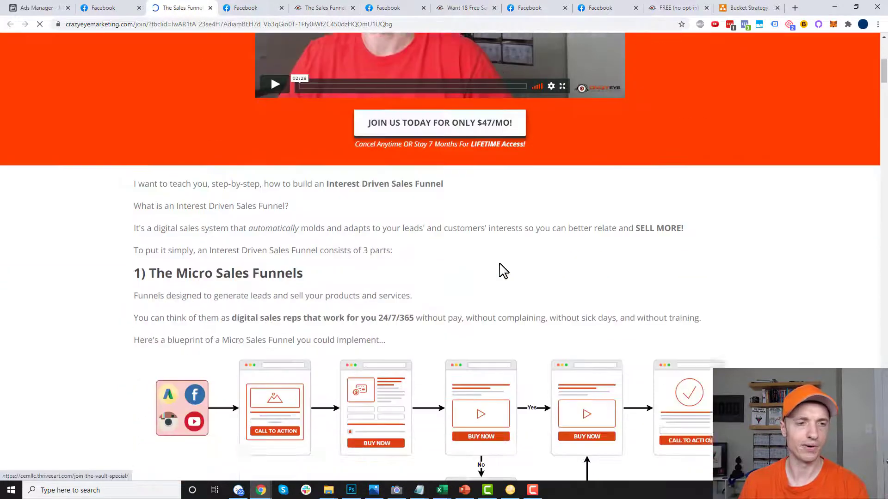
- Close the ad editor in Ads Manager, go back to the campaigns list and compare it with the Bucket Strategy diagram
left_click(56, 8)
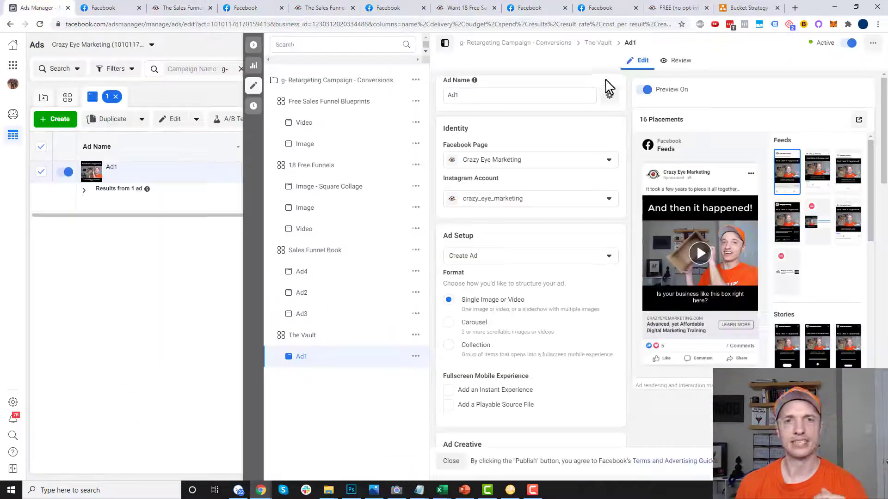
left_click(256, 45)
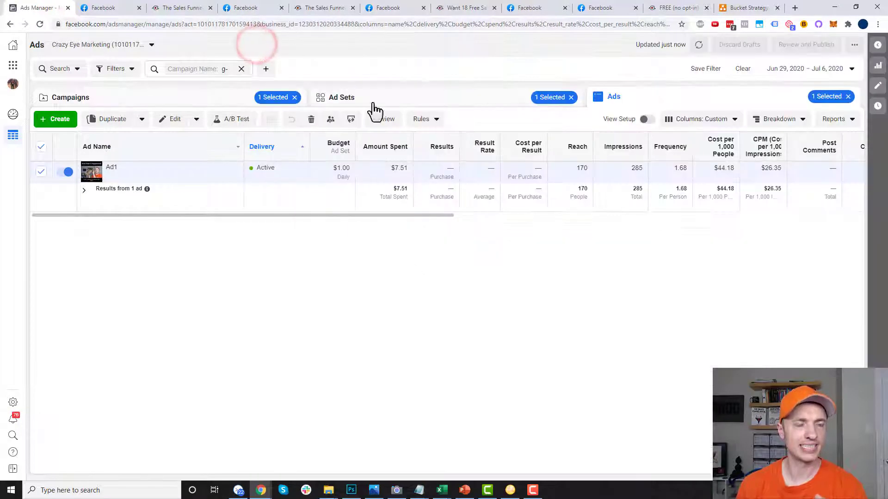
left_click(226, 98)
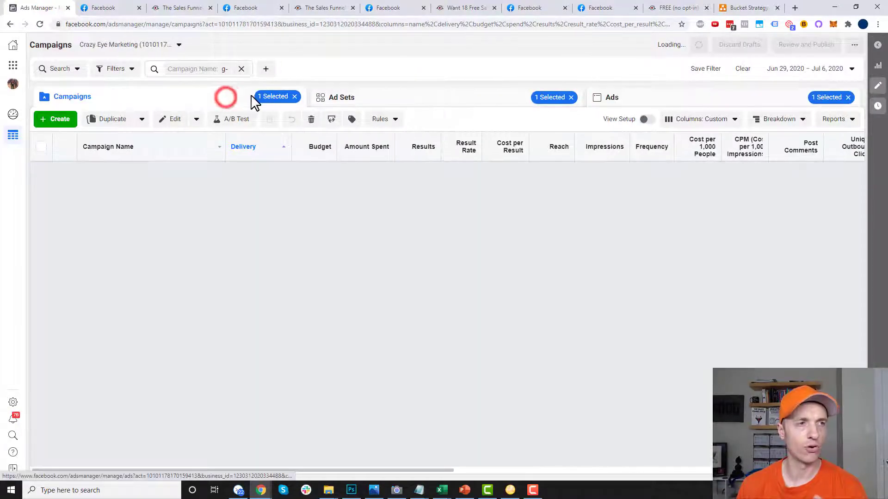
left_click(730, 7)
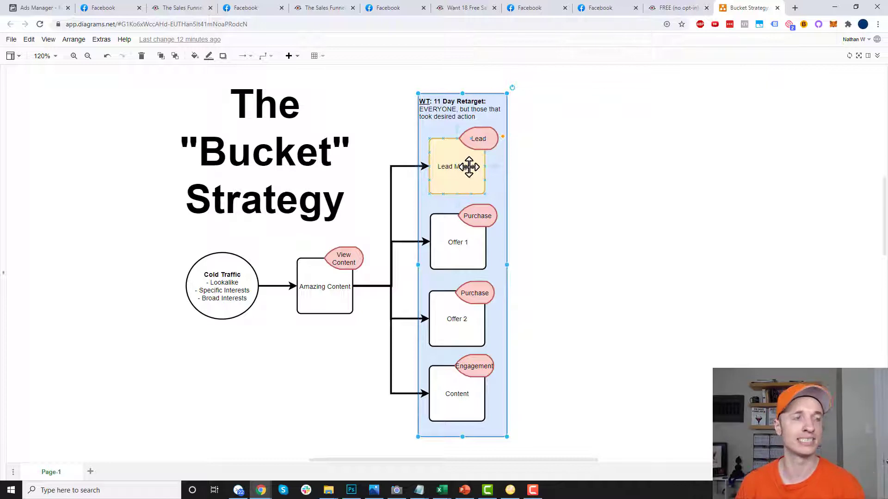
left_click(37, 8)
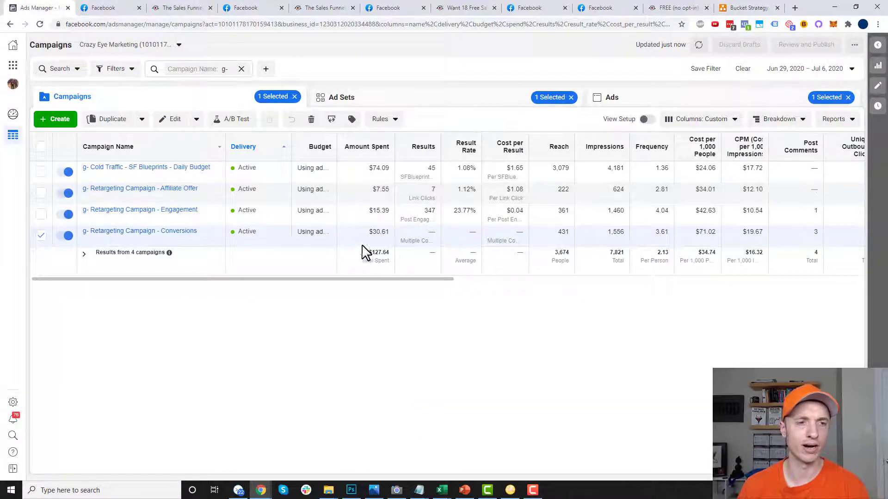
- Examine the total amount spent and total leads across the four campaigns, highlighting both figures
left_click_drag(370, 252, 388, 252)
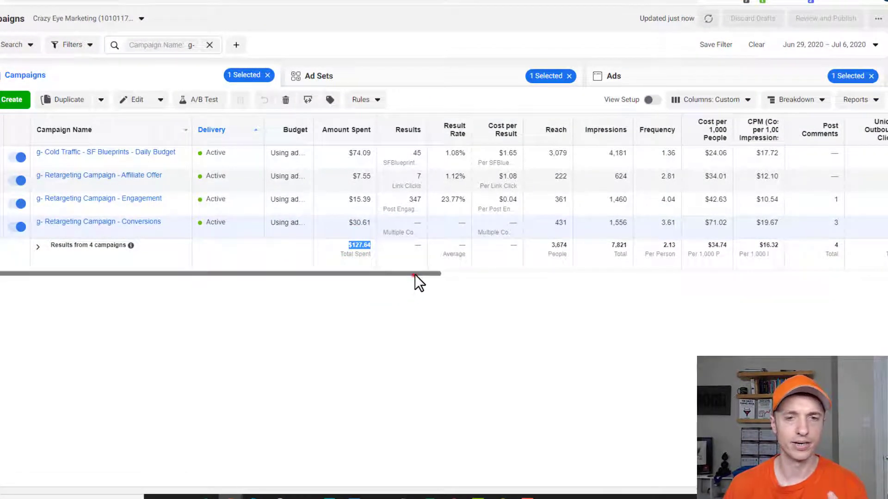
left_click_drag(414, 275, 712, 285)
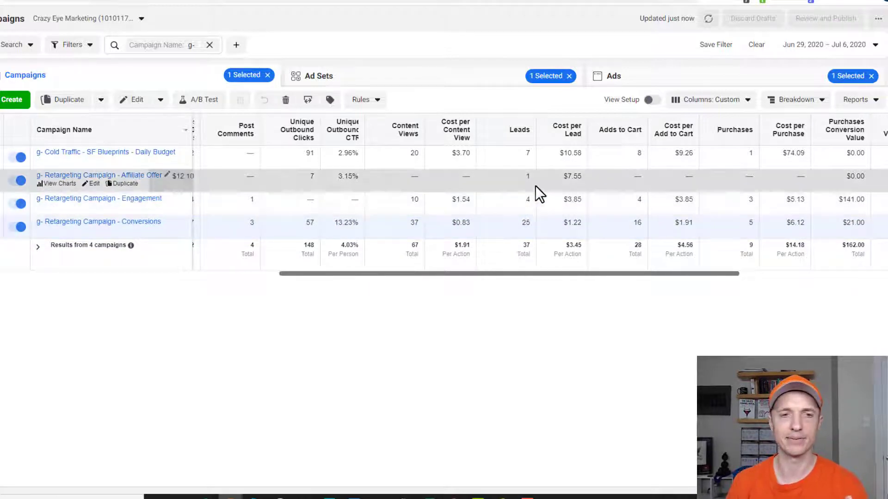
left_click_drag(519, 245, 542, 247)
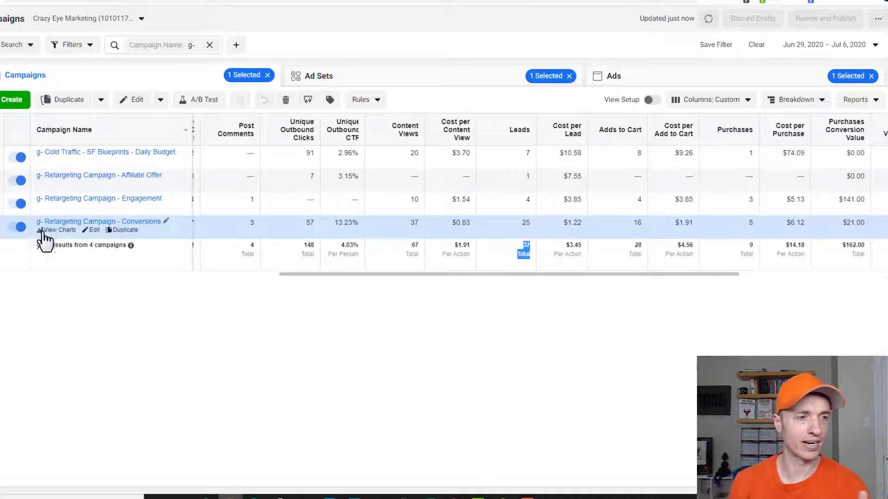
- Open the conversions campaign's ad sets, highlight the cost per lead for 18 Free Funnels and return to the campaigns list
left_click(85, 222)
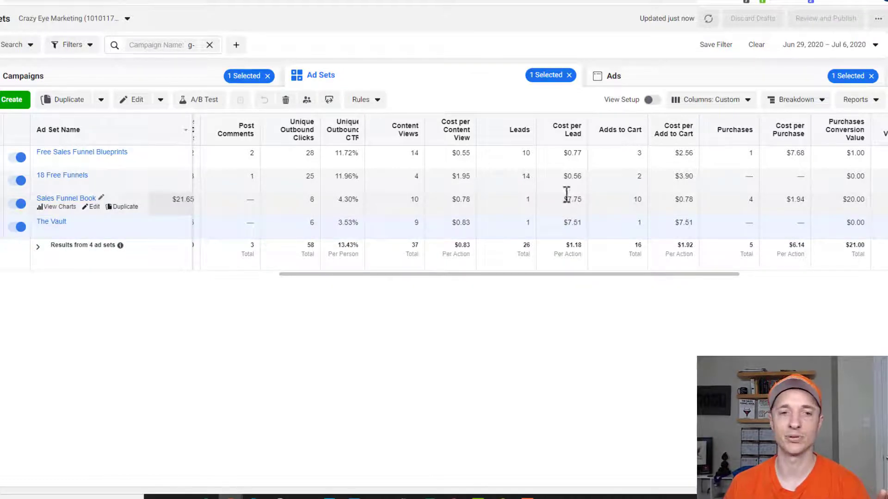
double_click(561, 176)
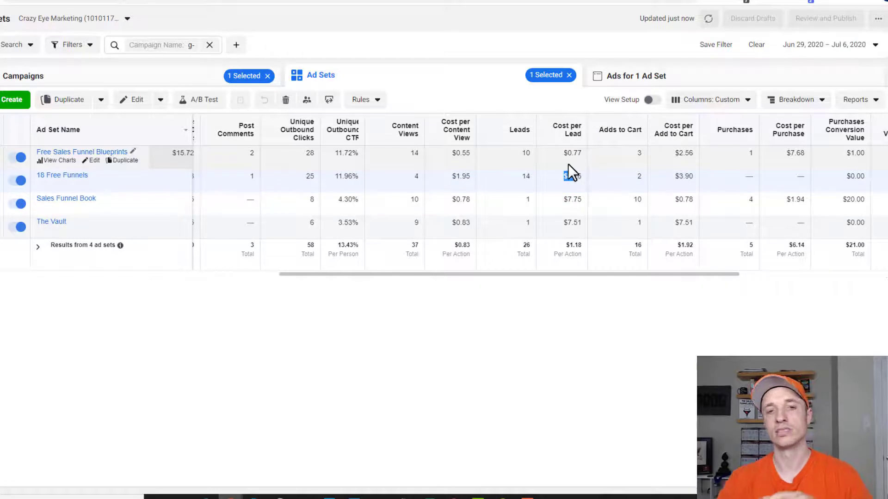
left_click(160, 76)
- Examine the campaigns' overall cost per add to cart and total purchases, highlighting each figure
left_click_drag(565, 273, 623, 273)
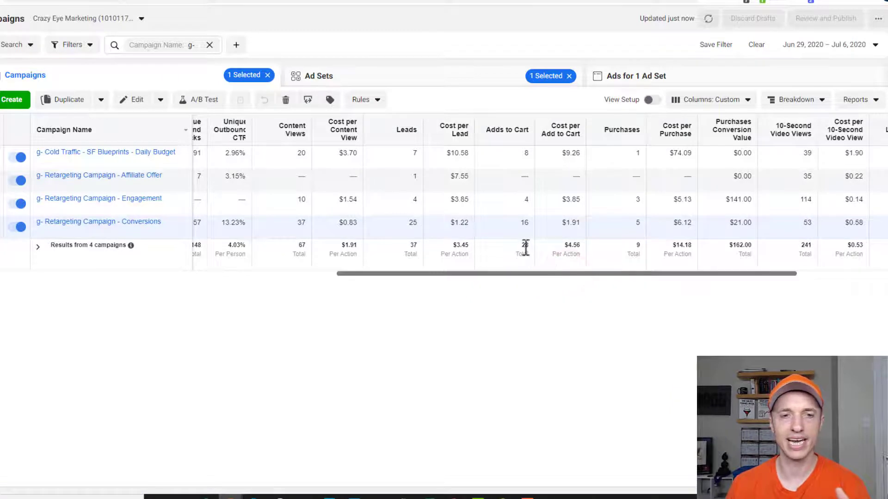
left_click(569, 245)
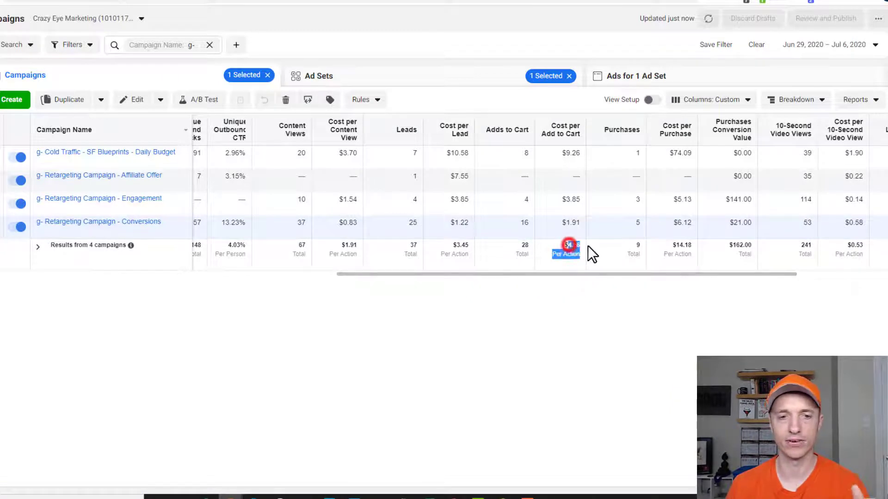
left_click_drag(595, 274, 644, 271)
left_click(530, 246)
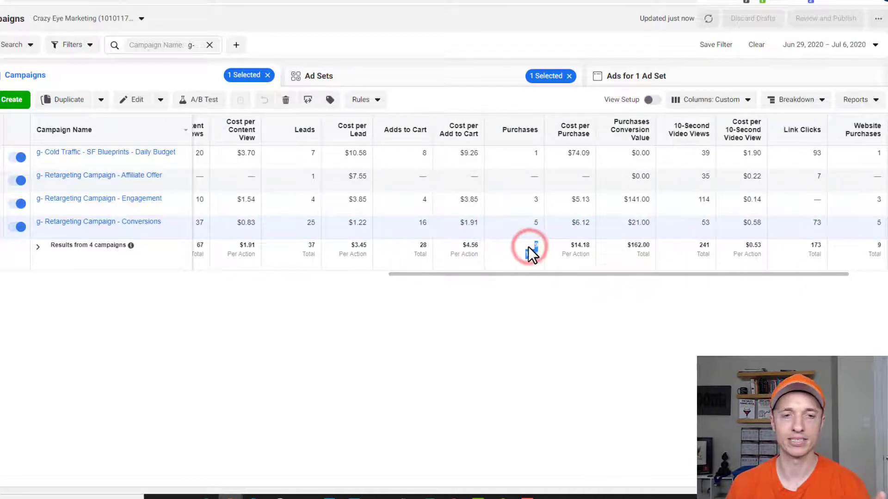
left_click_drag(528, 246, 554, 238)
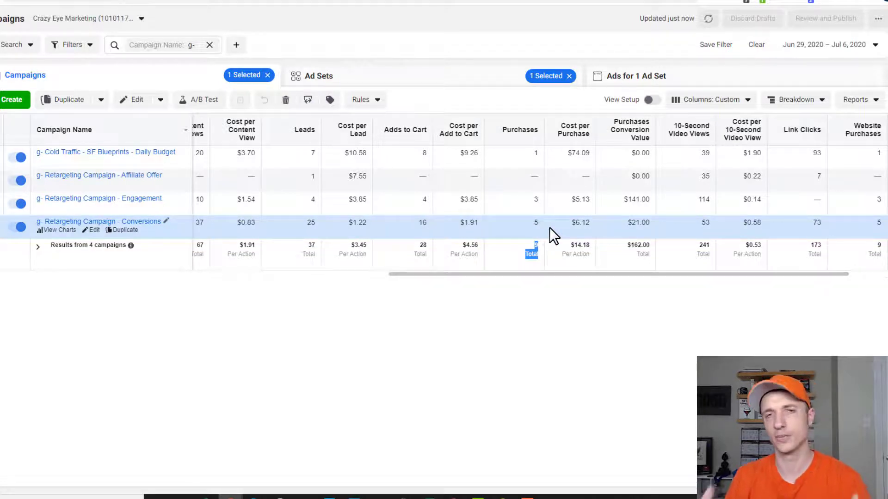
- Examine the campaigns' overall cost per purchase and total purchases conversion value, highlighting each figure
left_click_drag(549, 227, 617, 273)
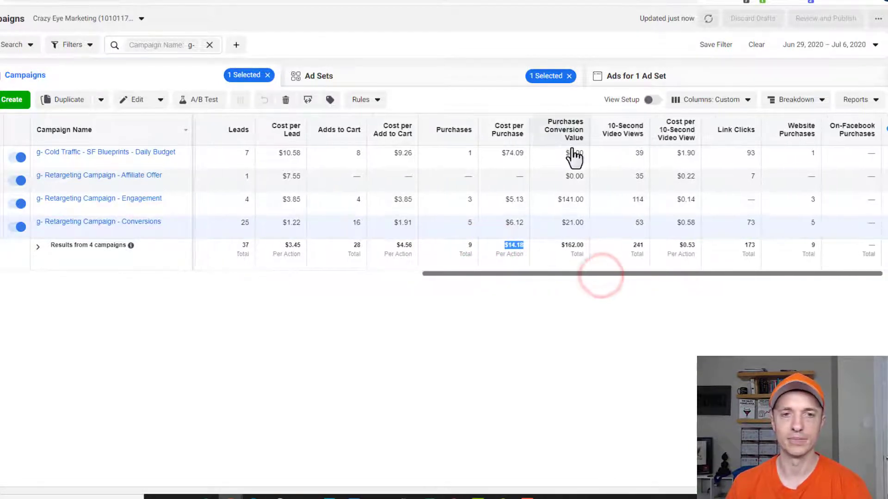
left_click_drag(561, 244, 586, 254)
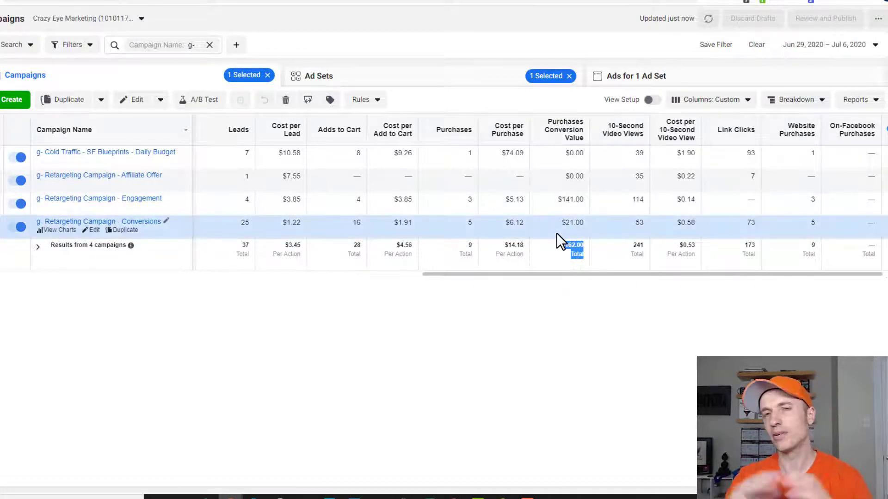
scroll(601, 243, "left", 3)
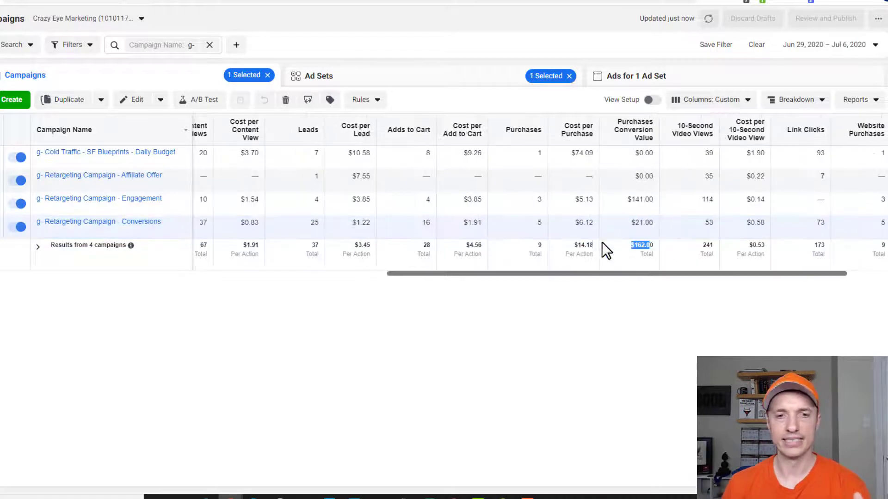
left_click(631, 246)
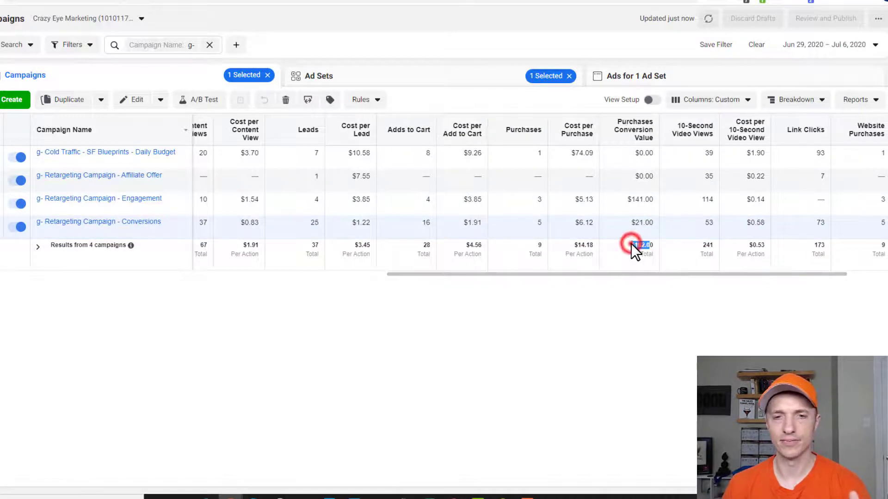
- Highlight the total amount spent across the four campaigns and compare it with the total purchases conversion value
left_click_drag(640, 274, 312, 275)
triple_click(217, 245)
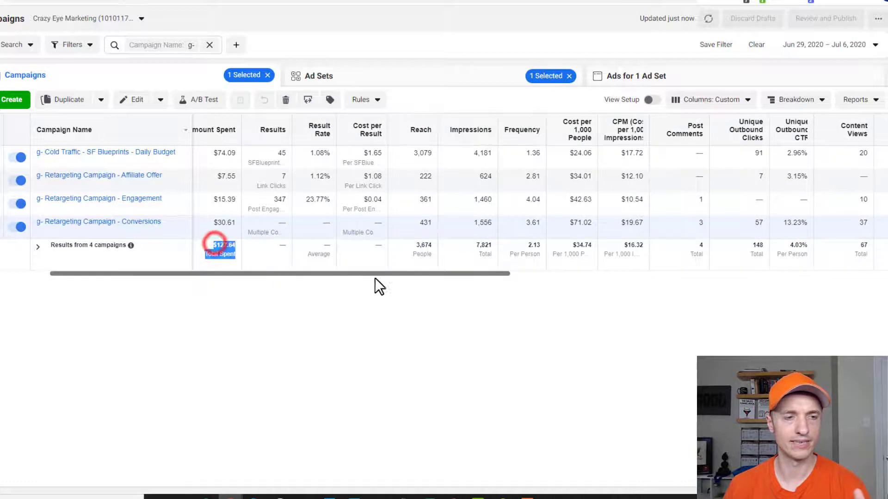
left_click_drag(410, 273, 837, 281)
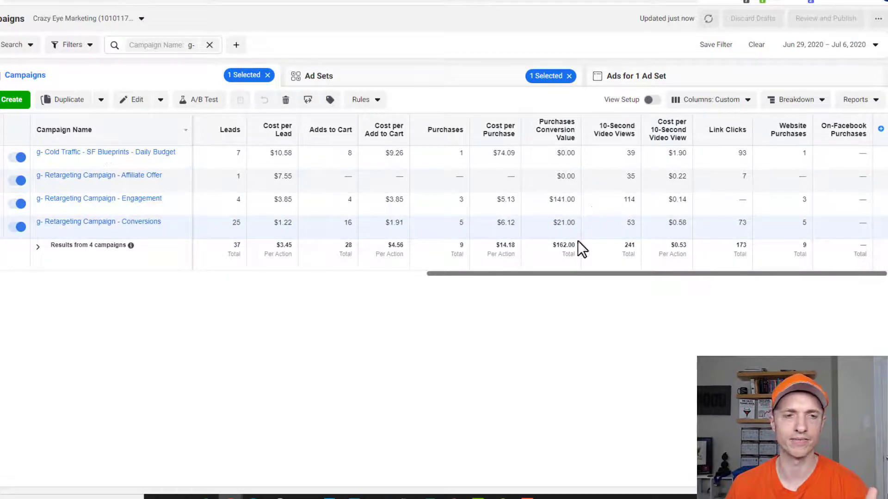
- Examine the content view and link click results, highlight the total link clicks, and switch to the Bucket Strategy diagram in draw.io
left_click_drag(525, 273, 440, 275)
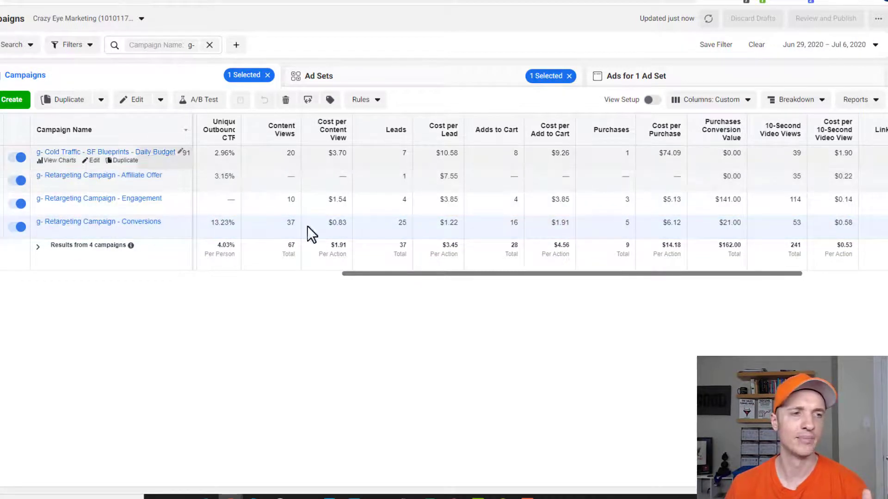
left_click_drag(619, 273, 723, 282)
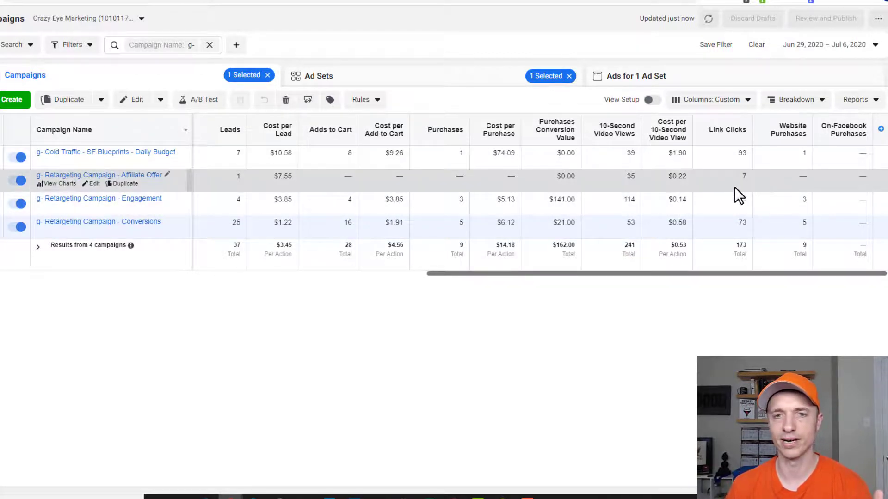
double_click(736, 245)
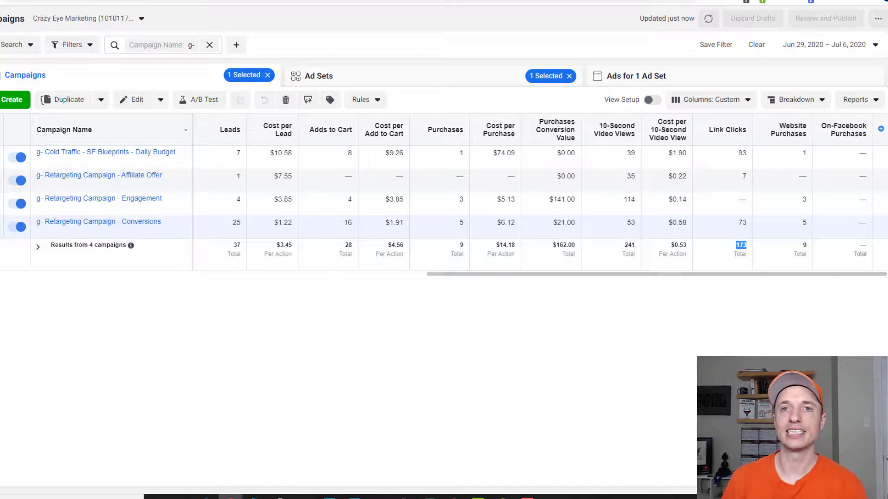
key("ctrl+Tab")
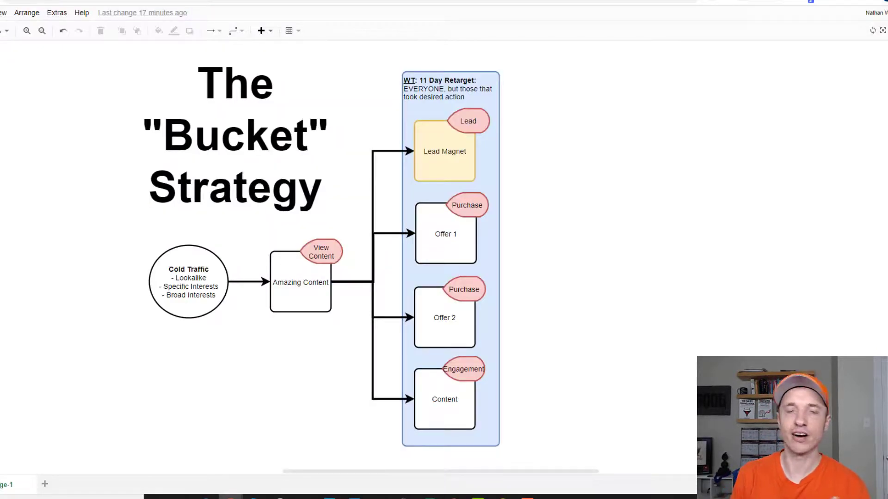